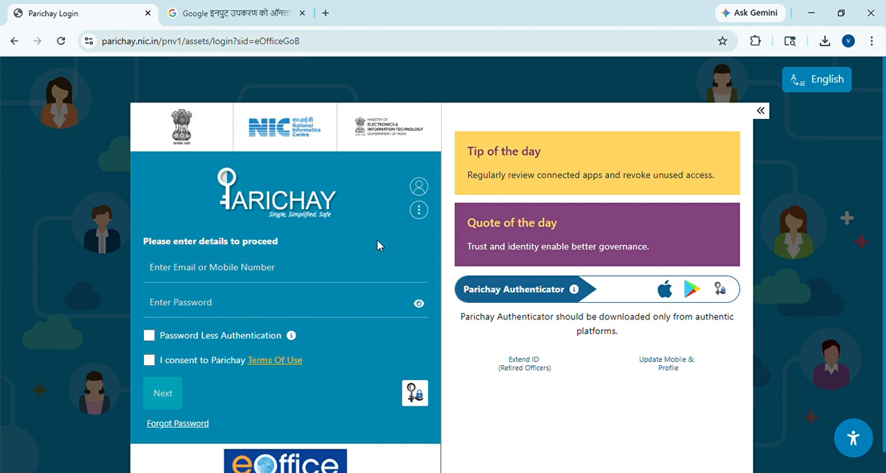
# Step: Load the eOffice portal at eoffice.bihar.gov.in
pyautogui.click(216, 50)
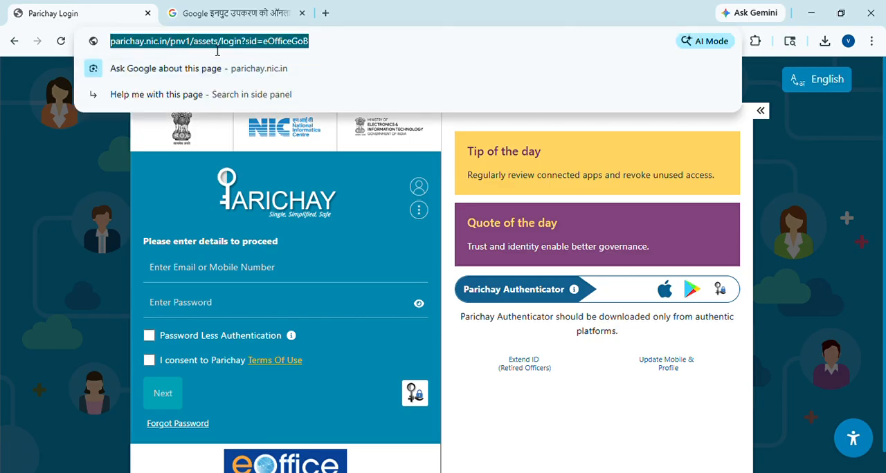
pyautogui.click(90, 159)
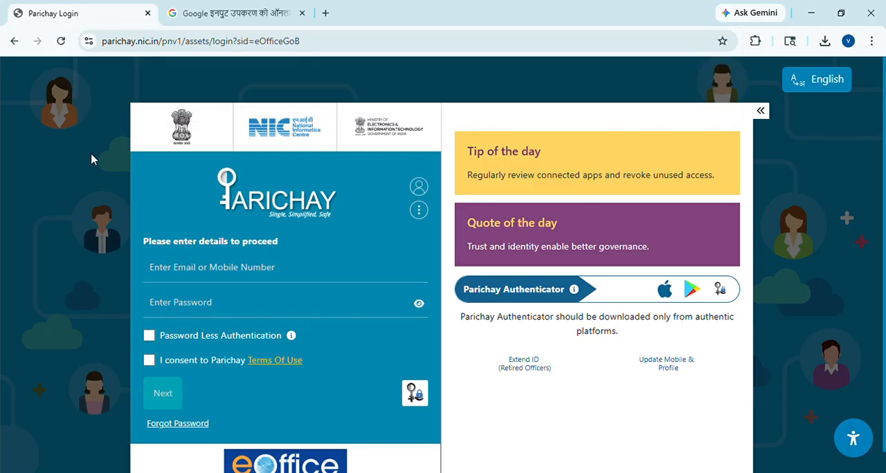
pyautogui.click(198, 52)
pyautogui.write('eo')
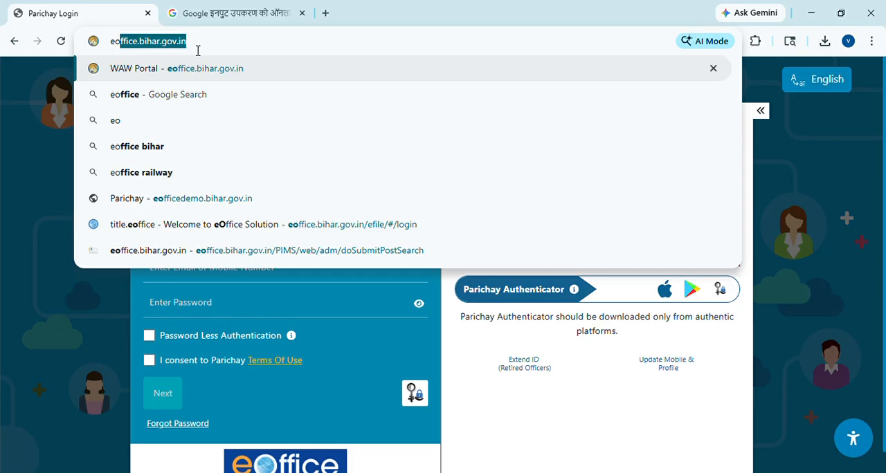
pyautogui.press('Right')
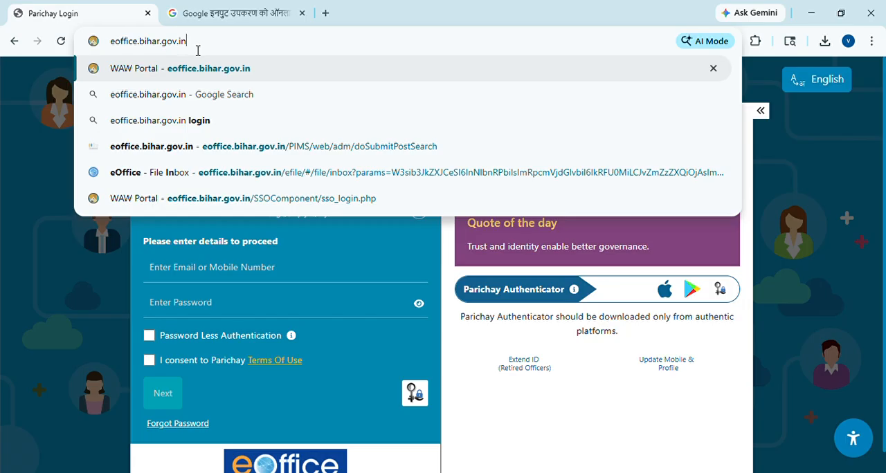
pyautogui.press('Return')
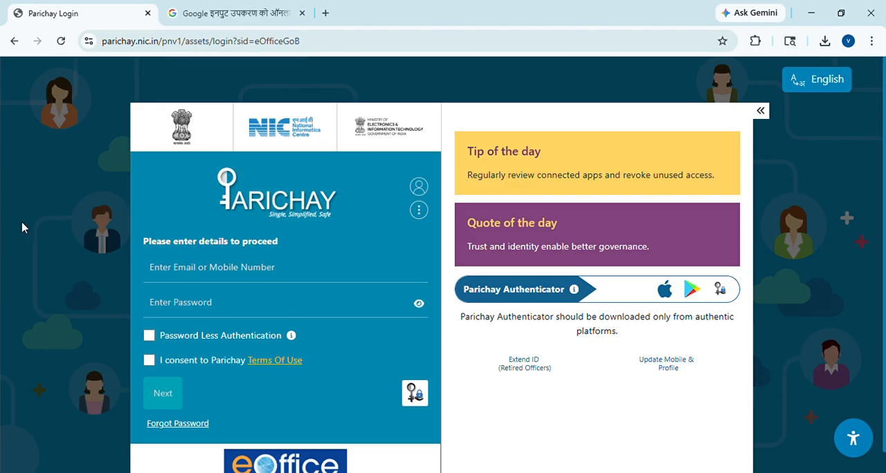
# Step: Enter the account's e-mail address in the Parichay login form
pyautogui.click(226, 273)
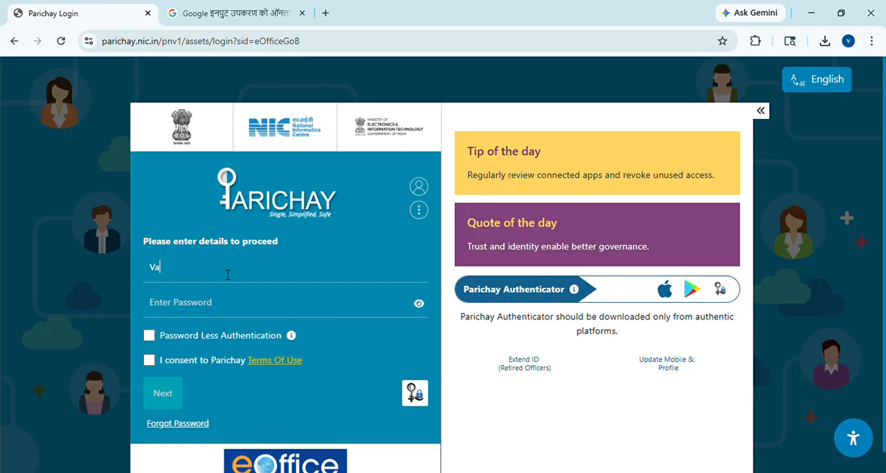
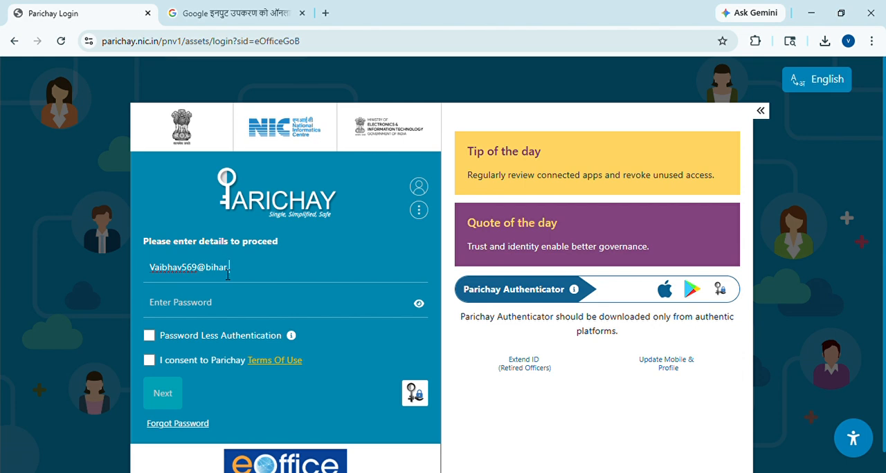
# Step: Enter the account password, consent to the Parichay Terms Of Use and submit the login form
pyautogui.click(231, 320)
pyautogui.write('••••')
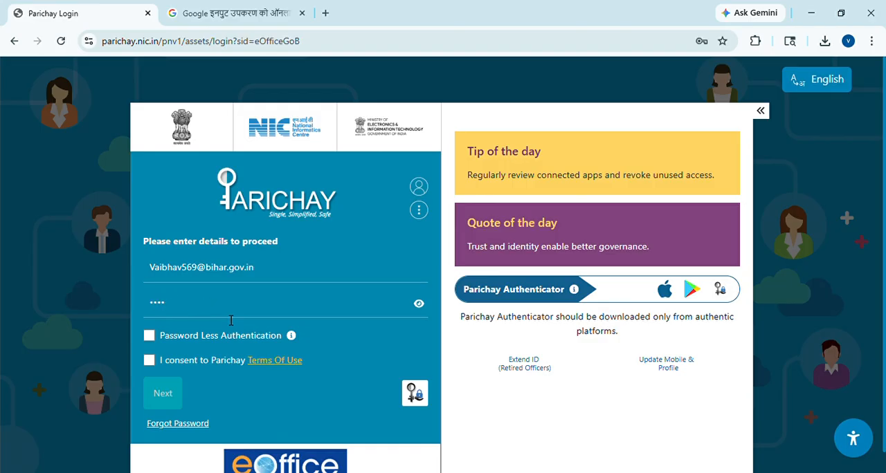
pyautogui.write('•••••••••••')
pyautogui.click(150, 365)
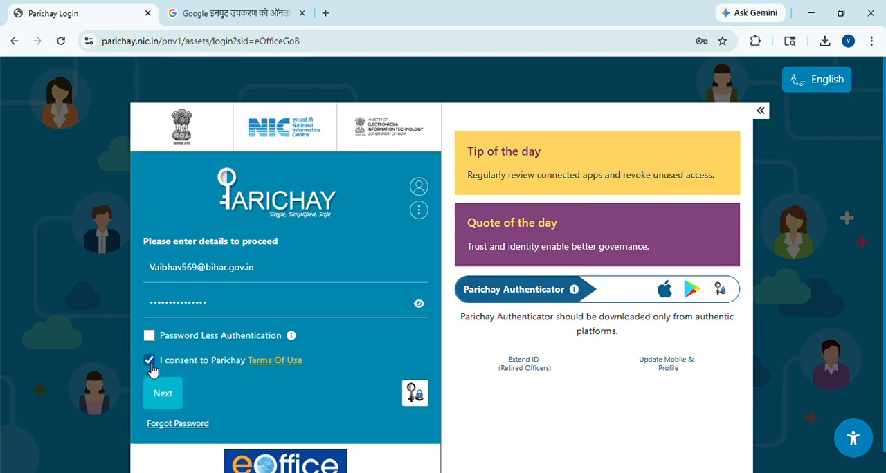
pyautogui.click(164, 403)
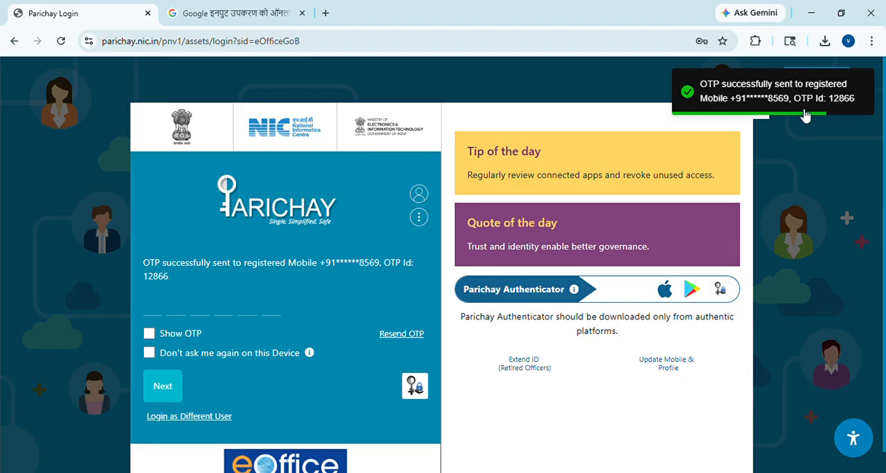
# Step: Enter the one-time verification code sent to the registered mobile and complete the sign-in
pyautogui.click(160, 307)
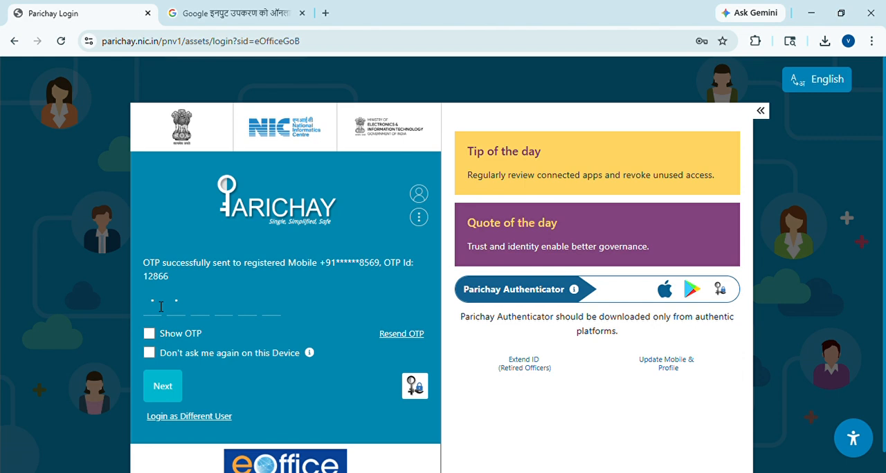
pyautogui.write('•••••')
pyautogui.click(163, 392)
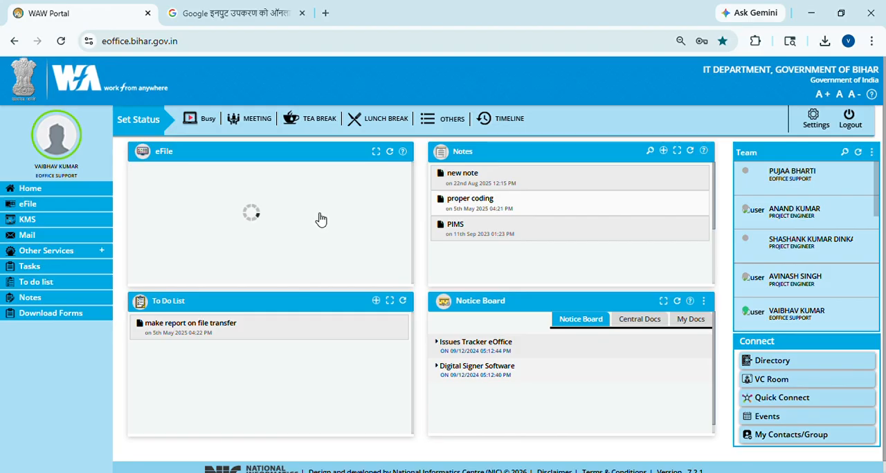
# Step: Look over the WAW Portal dashboard, examining the Team list and the signed-in user's name and designation
pyautogui.moveTo(777, 205)
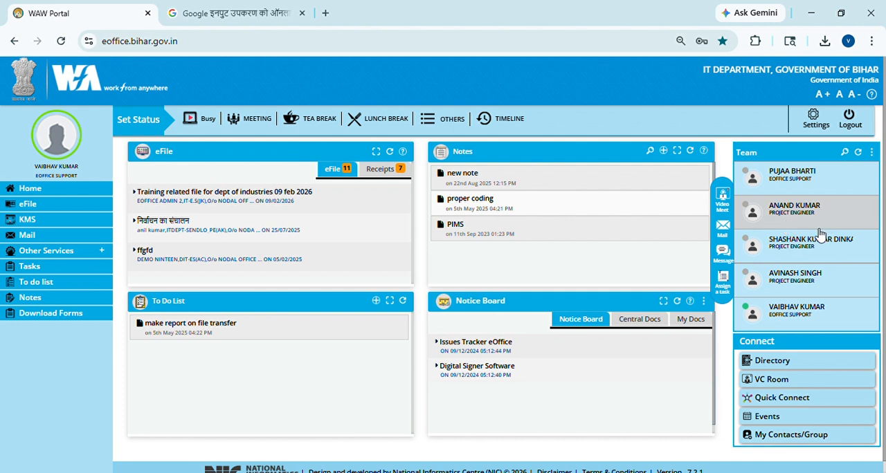
pyautogui.scroll(-3, 818, 235)
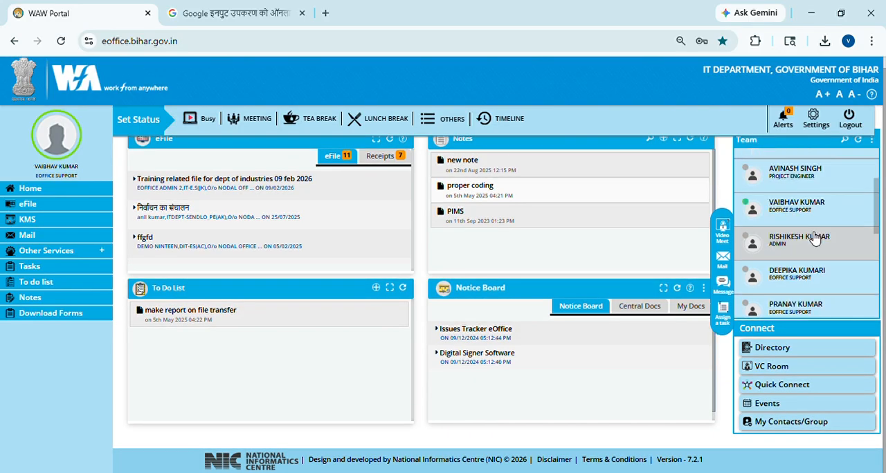
pyautogui.scroll(-1, 815, 239)
pyautogui.scroll(4, 815, 239)
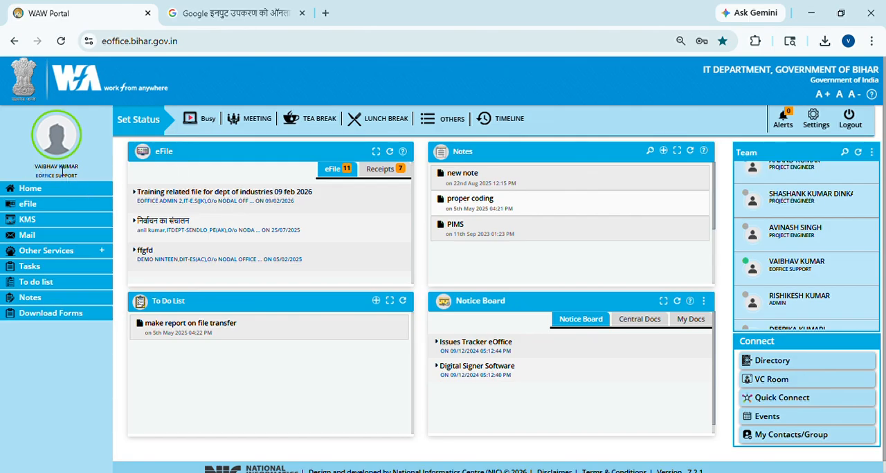
pyautogui.moveTo(36, 166); pyautogui.dragTo(77, 177)
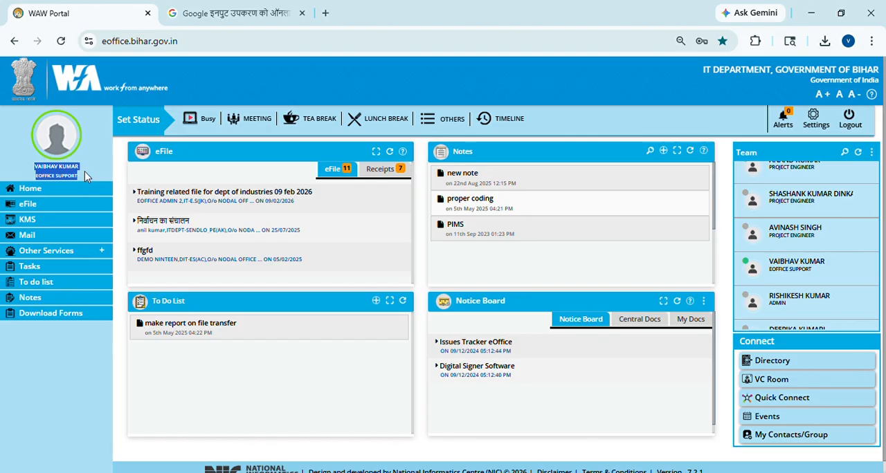
pyautogui.click(84, 171)
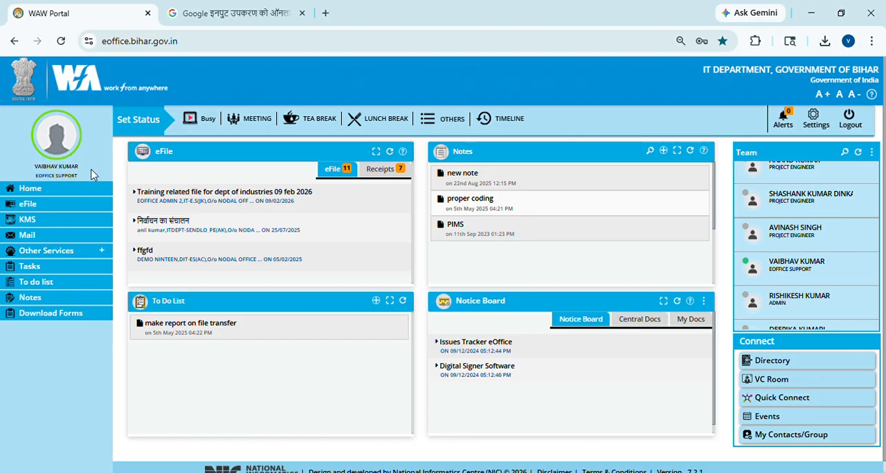
# Step: Open the eFile module and check the signed-in account's post and file details
pyautogui.click(36, 207)
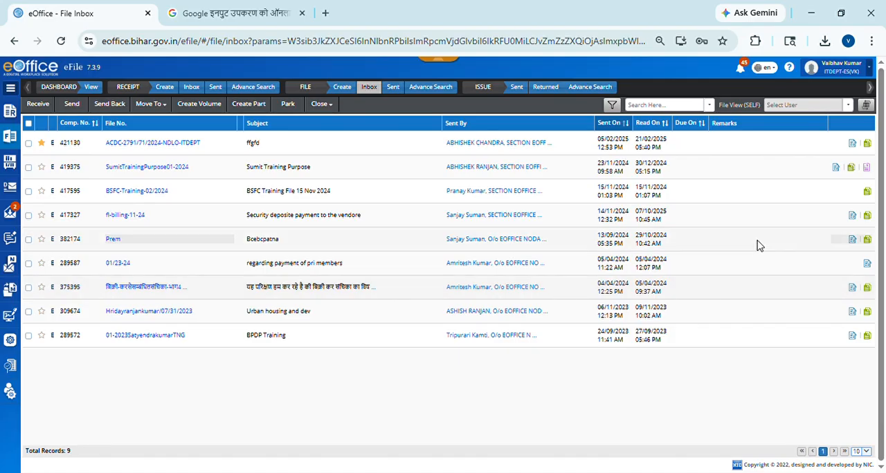
pyautogui.click(869, 69)
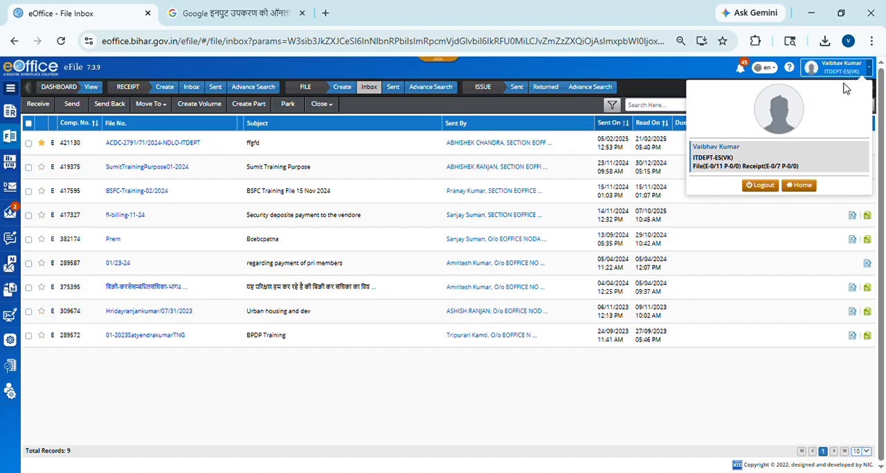
pyautogui.click(871, 68)
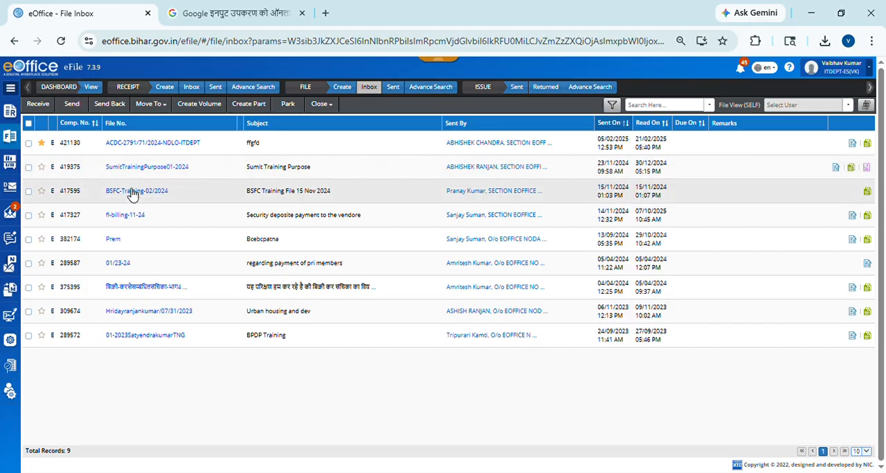
# Step: Open the file BSFC-Training-02/2024 from the inbox and look through its Table of Correspondences
pyautogui.click(136, 193)
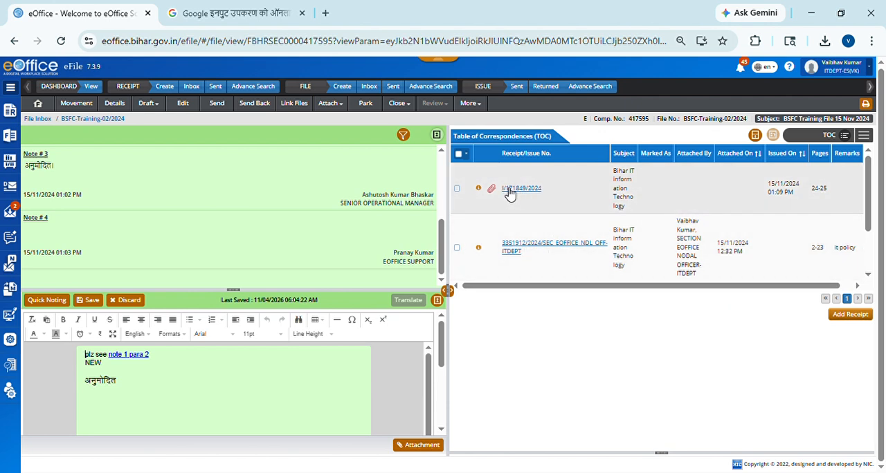
pyautogui.scroll(-2, 627, 263)
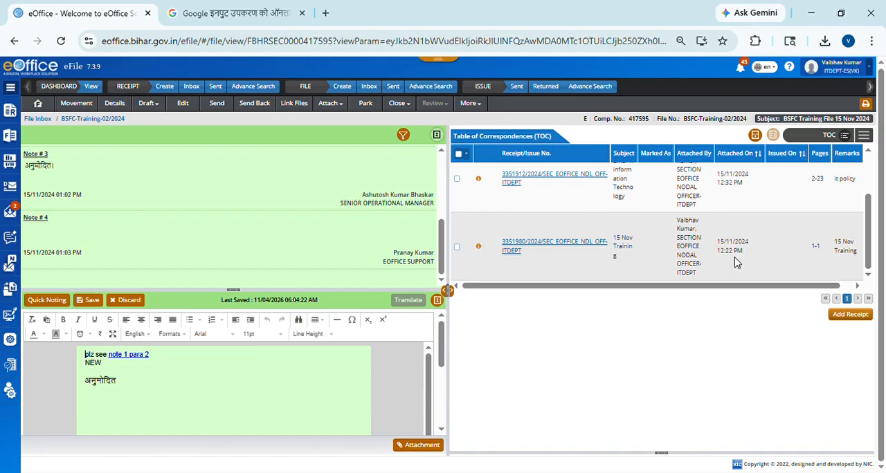
pyautogui.scroll(1, 735, 261)
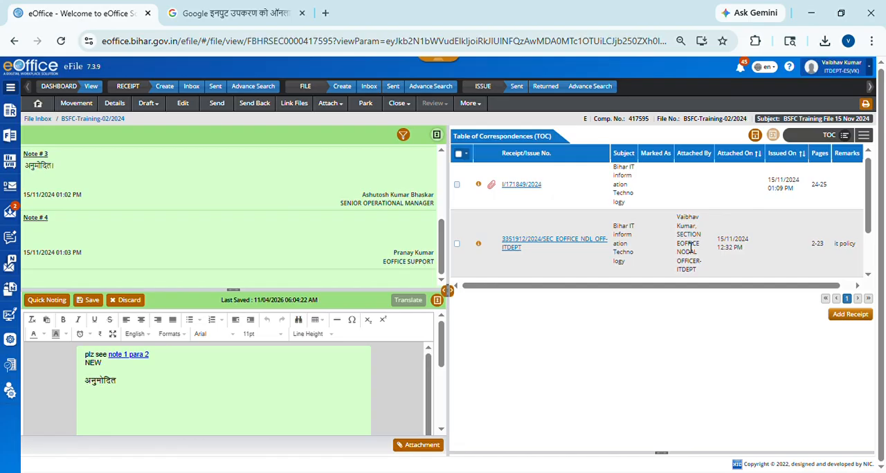
pyautogui.scroll(-1, 691, 249)
pyautogui.scroll(1, 691, 249)
pyautogui.scroll(1, 644, 201)
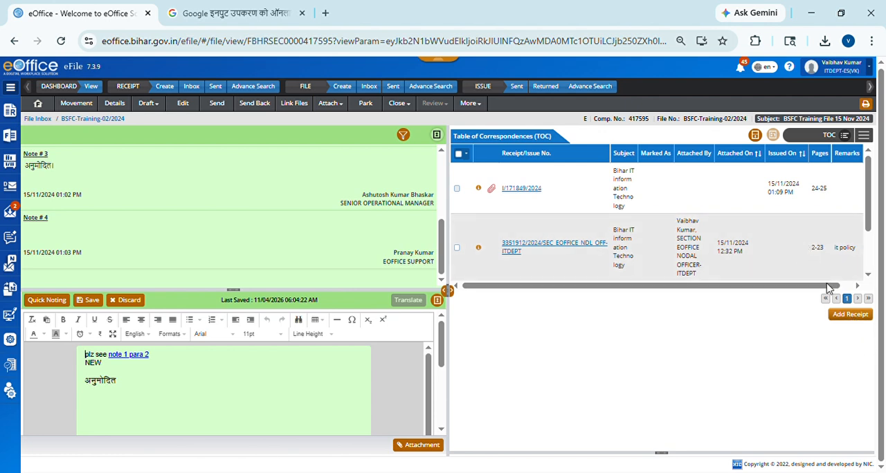
# Step: View the receipts available for attaching to the file, and close the list without attaching any
pyautogui.click(848, 322)
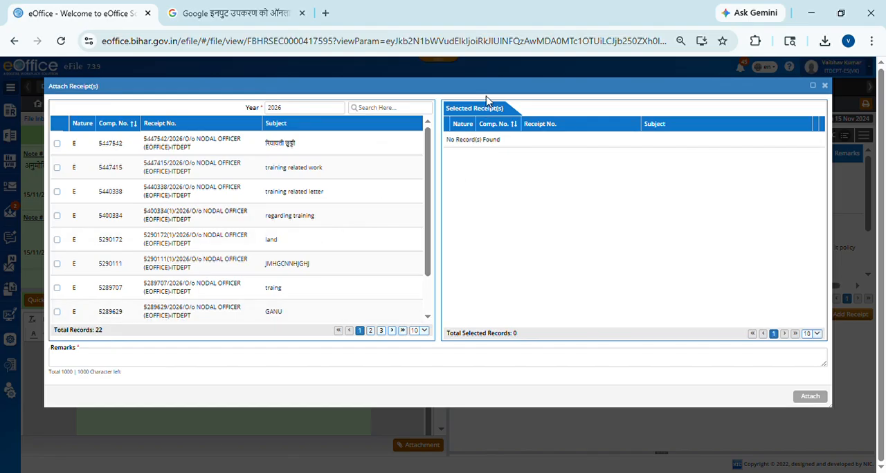
pyautogui.moveTo(506, 86); pyautogui.dragTo(501, 123)
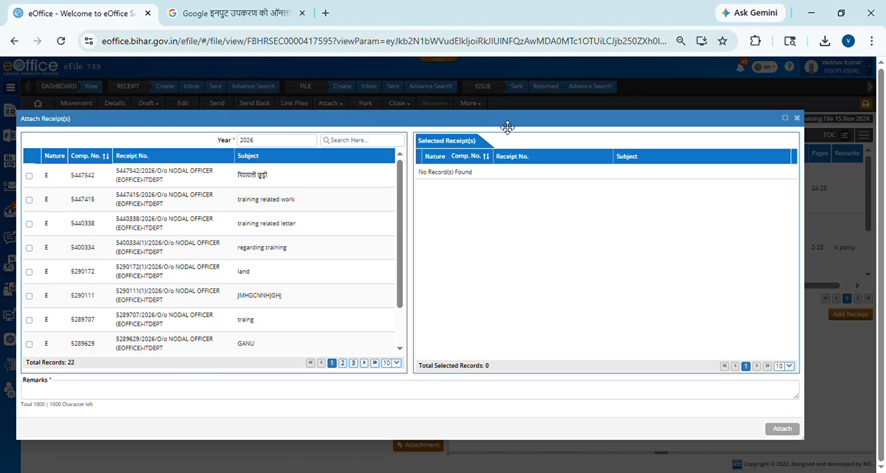
pyautogui.click(797, 118)
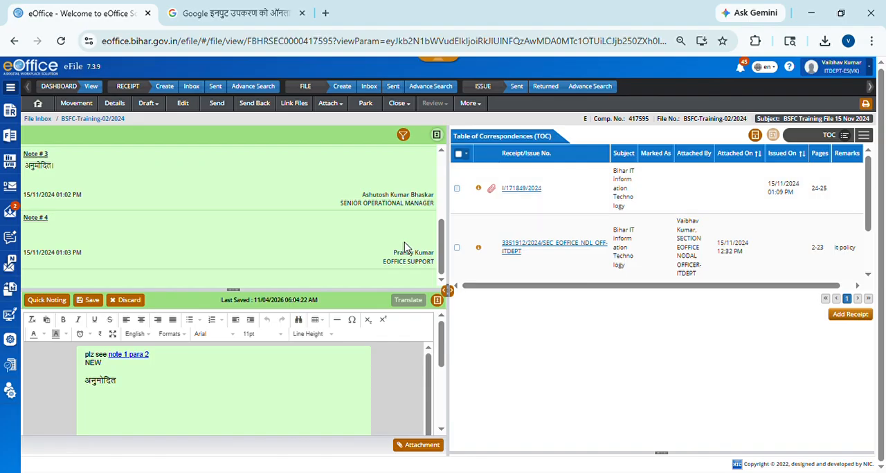
# Step: Read through the file's existing notes from Note # 1 to Note # 4
pyautogui.scroll(5, 266, 217)
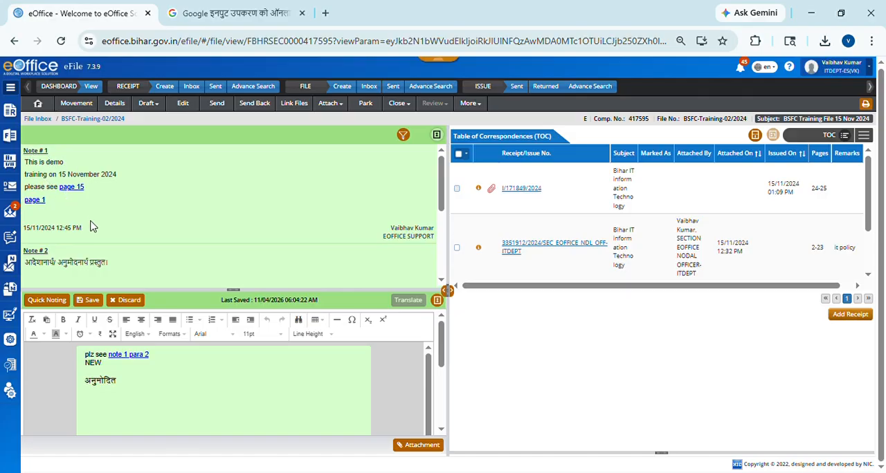
pyautogui.scroll(-1, 113, 200)
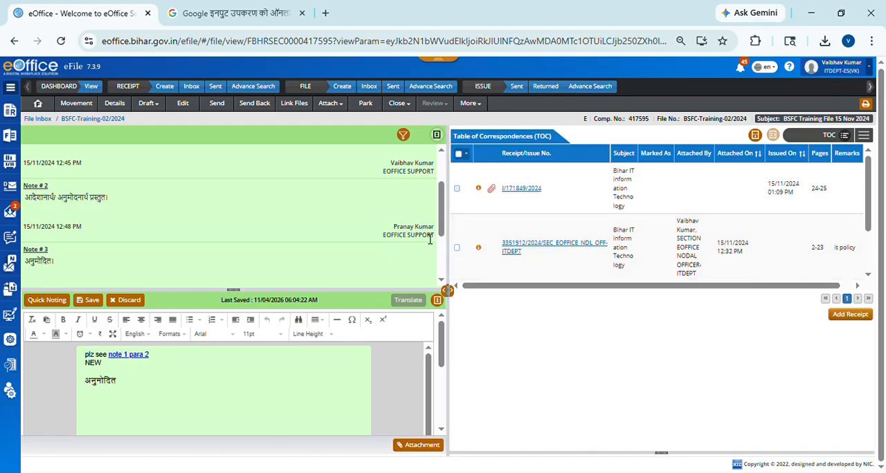
pyautogui.scroll(-1, 391, 230)
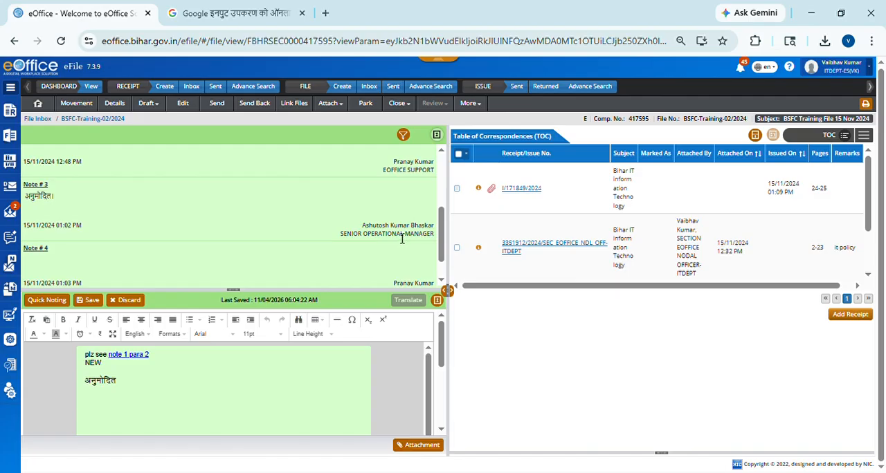
pyautogui.scroll(-1, 402, 239)
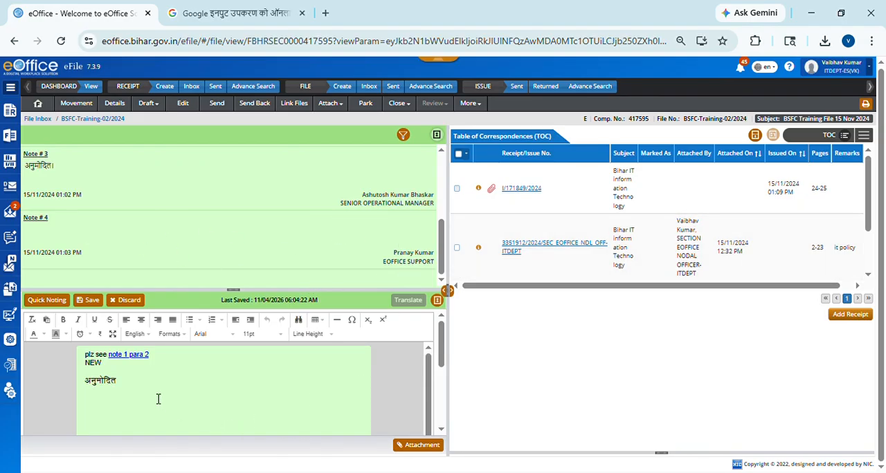
# Step: Clear all text from the draft note and discard the draft from the file
pyautogui.moveTo(139, 388); pyautogui.dragTo(83, 352)
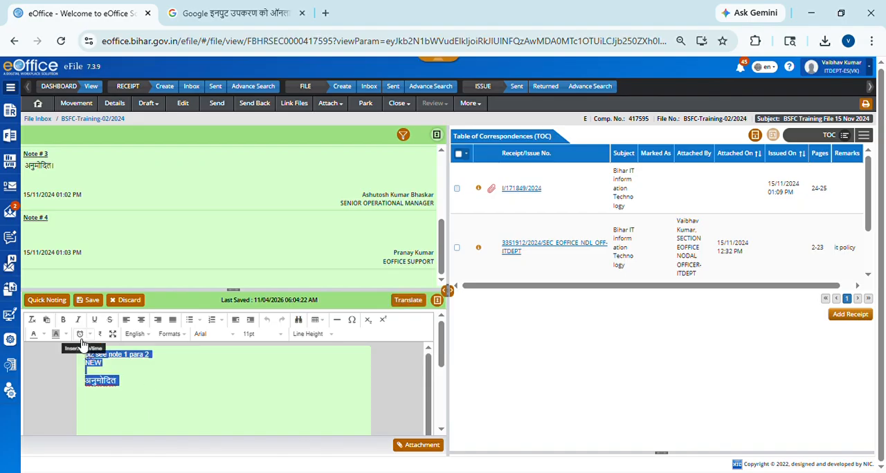
pyautogui.press('BackSpace')
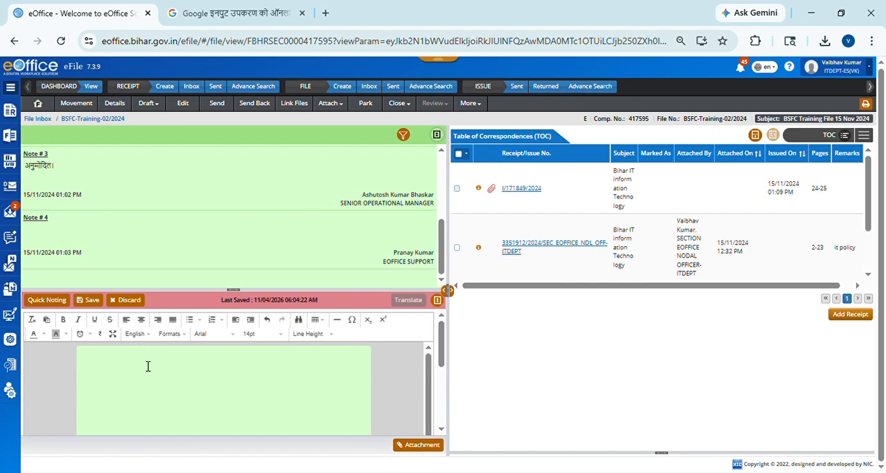
pyautogui.click(134, 301)
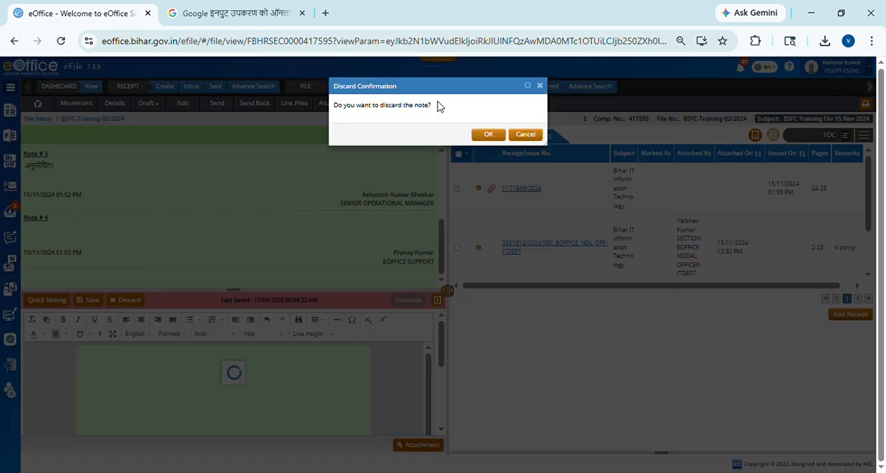
pyautogui.click(492, 135)
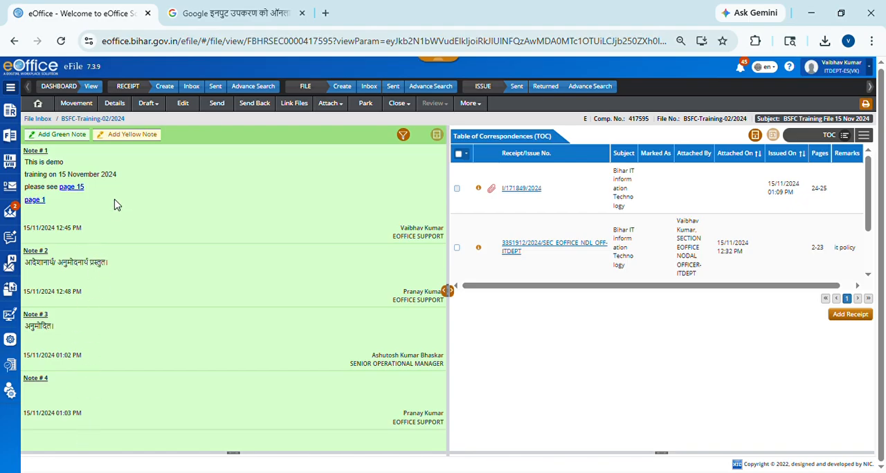
# Step: Add a green note to the file with the text "this is demo noting" and save it
pyautogui.click(67, 137)
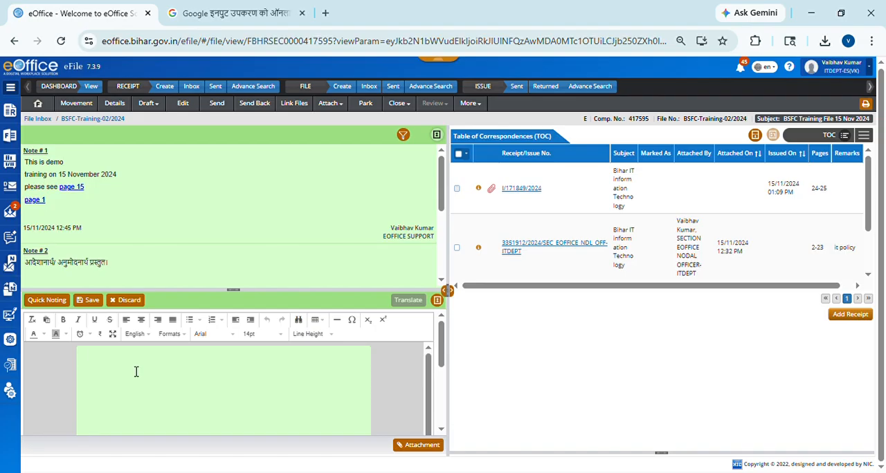
pyautogui.write('this is ')
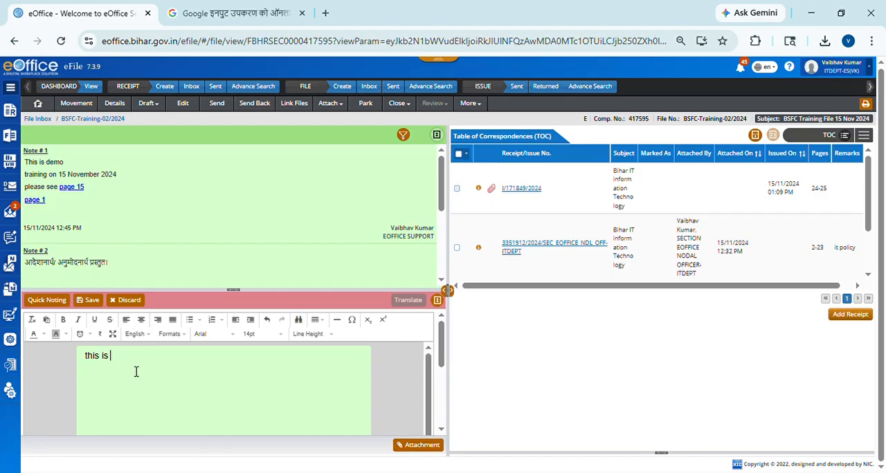
pyautogui.write('demo')
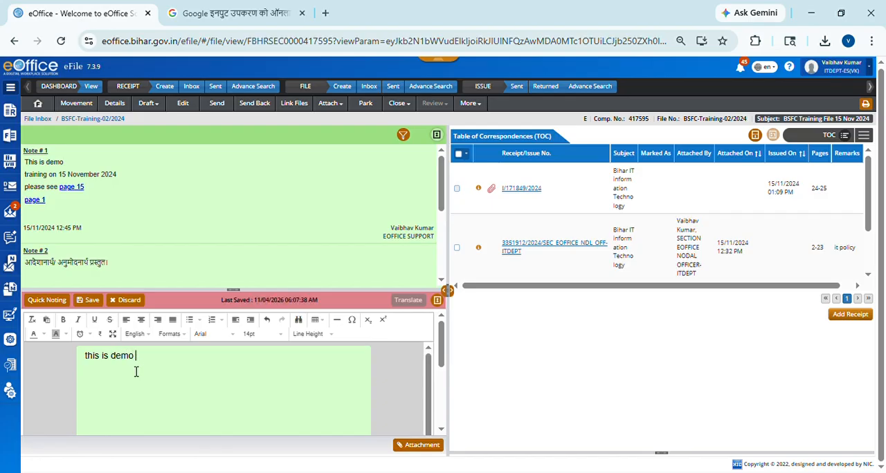
pyautogui.write(' noting')
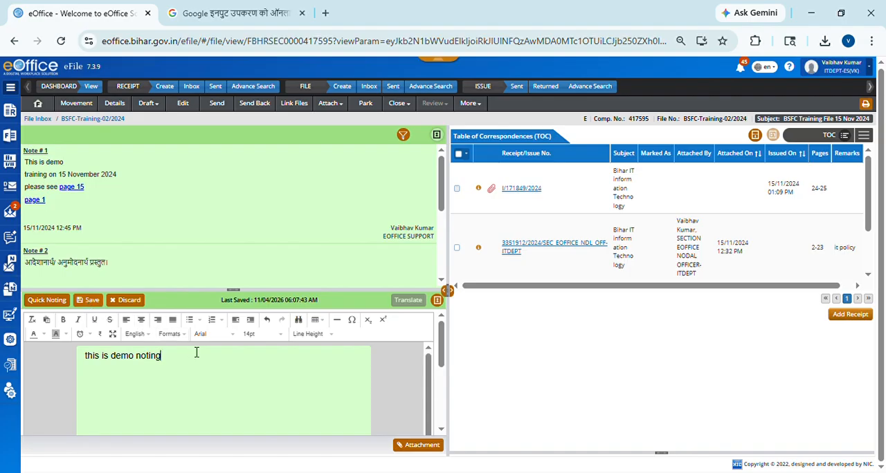
pyautogui.click(93, 300)
# Step: Add a second line reading "gov of bihar" to the draft note
pyautogui.write('g')
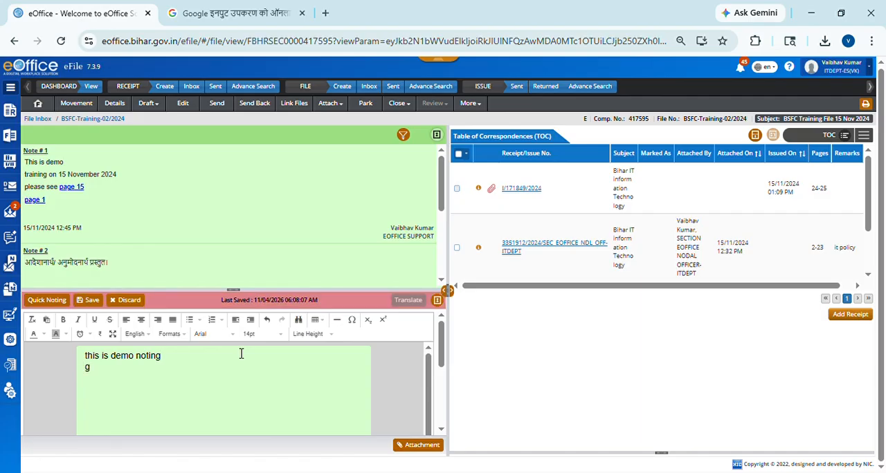
pyautogui.write('ov of bihar')
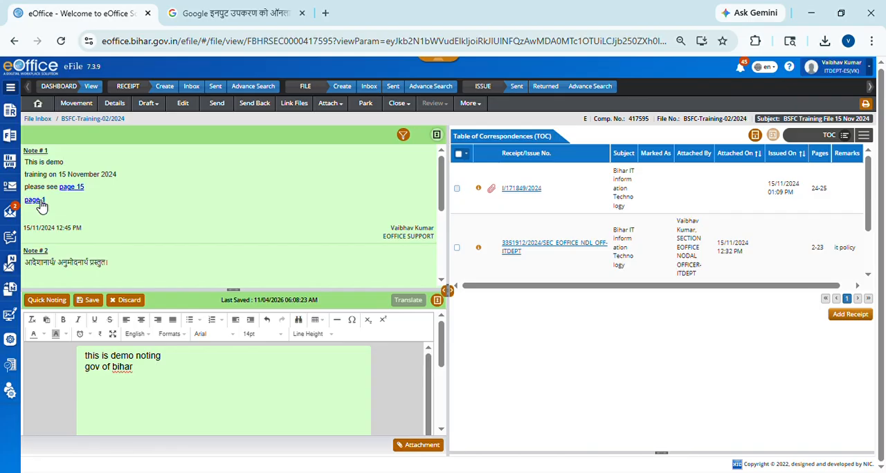
# Step: Open the page 1 reference in Note # 1, look through the referred letter, and close it
pyautogui.click(38, 202)
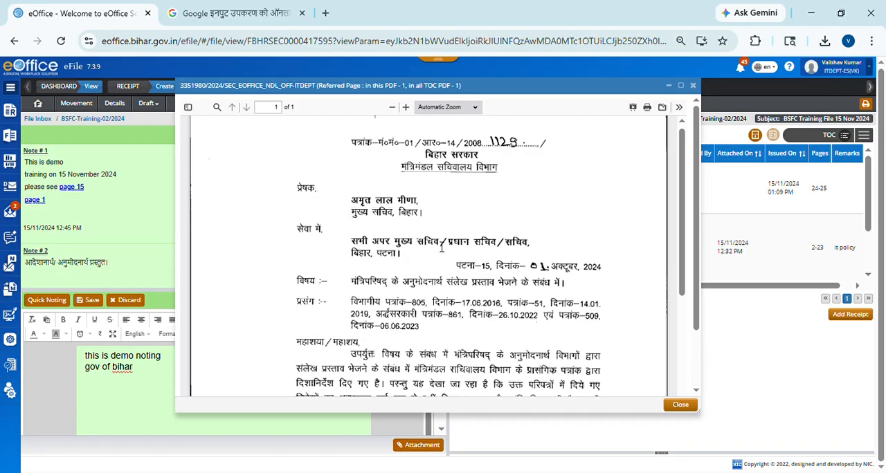
pyautogui.scroll(-2, 445, 258)
pyautogui.scroll(-3, 446, 257)
pyautogui.scroll(5, 444, 239)
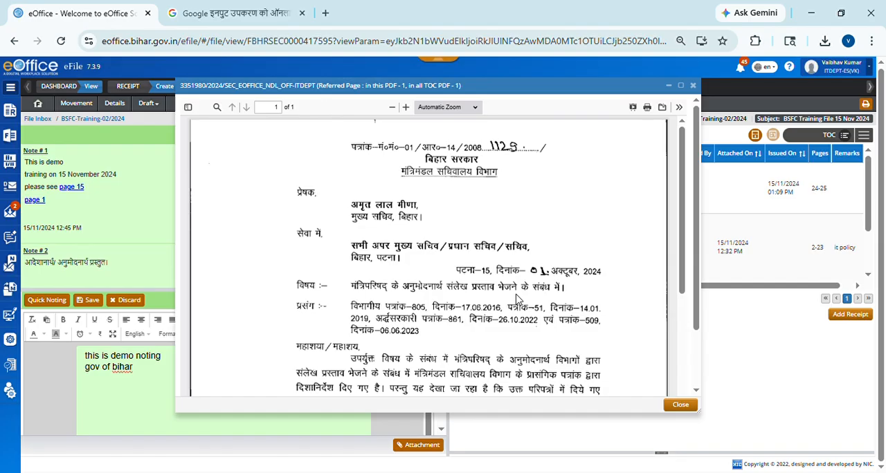
pyautogui.scroll(-3, 519, 298)
pyautogui.scroll(-1, 546, 272)
pyautogui.scroll(4, 546, 272)
pyautogui.scroll(-10, 605, 233)
pyautogui.scroll(10, 610, 222)
pyautogui.click(693, 85)
# Step: Add a third line reading "plz see page 1" to the draft note
pyautogui.click(150, 380)
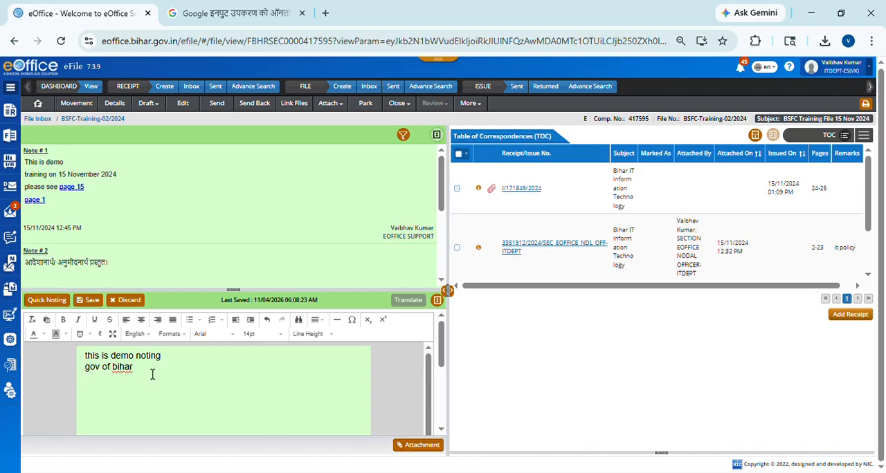
pyautogui.write('plz s')
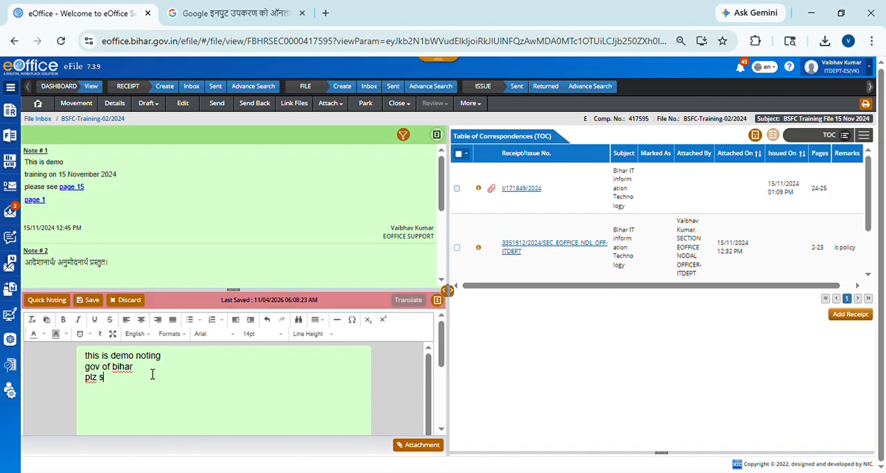
pyautogui.write('ee page 1')
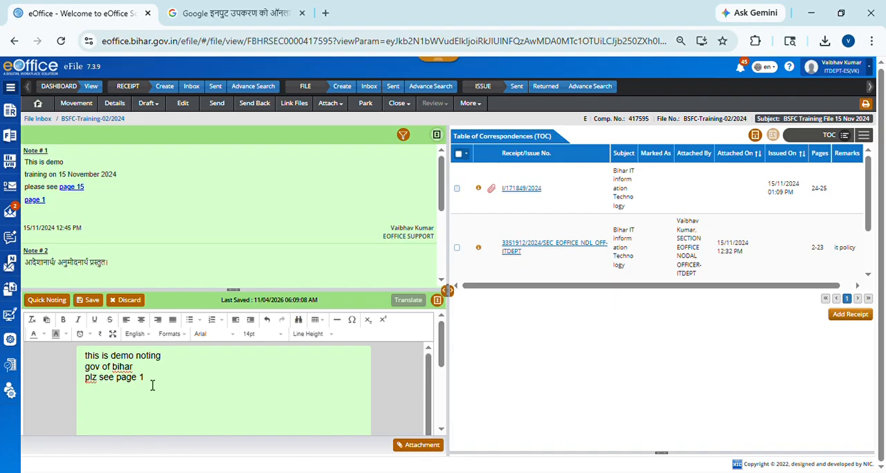
# Step: Display all of the file's correspondence and link the draft's text "page 1" to correspondence Page 1
pyautogui.moveTo(146, 381); pyautogui.dragTo(117, 382)
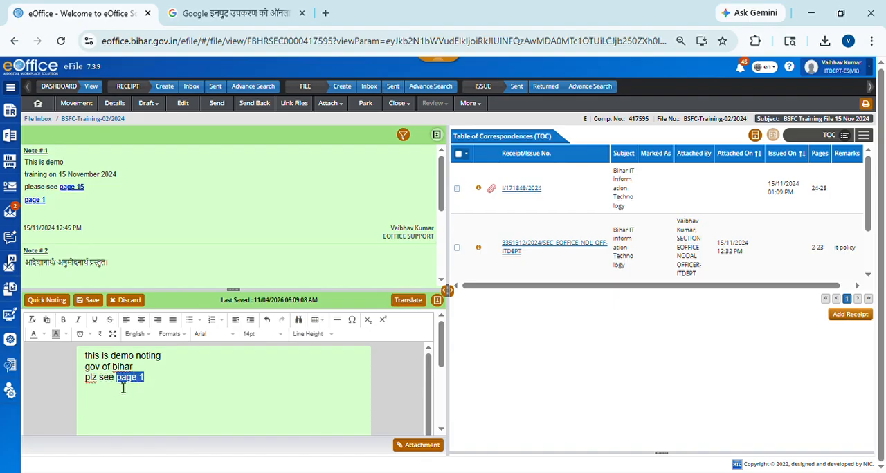
pyautogui.click(865, 136)
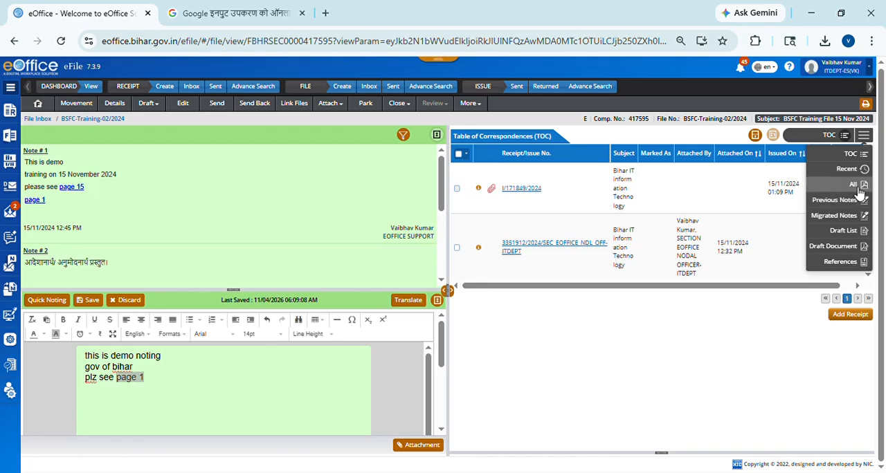
pyautogui.click(855, 185)
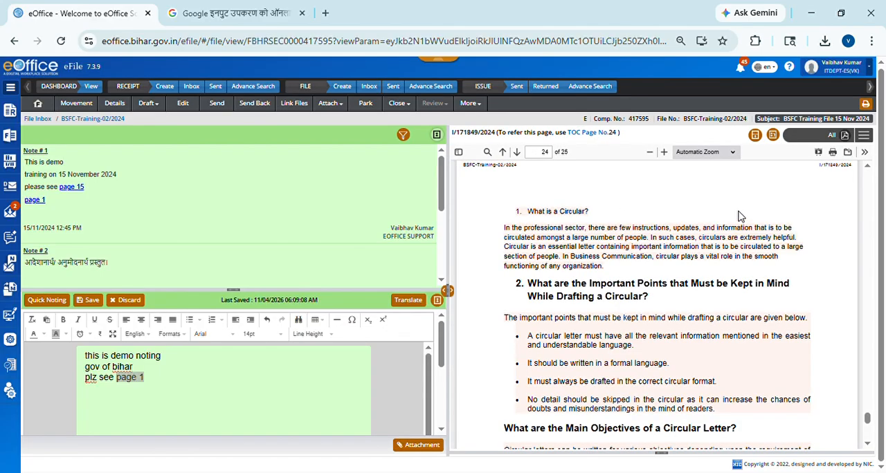
pyautogui.scroll(-4, 738, 217)
pyautogui.scroll(5, 738, 217)
pyautogui.scroll(-3, 739, 221)
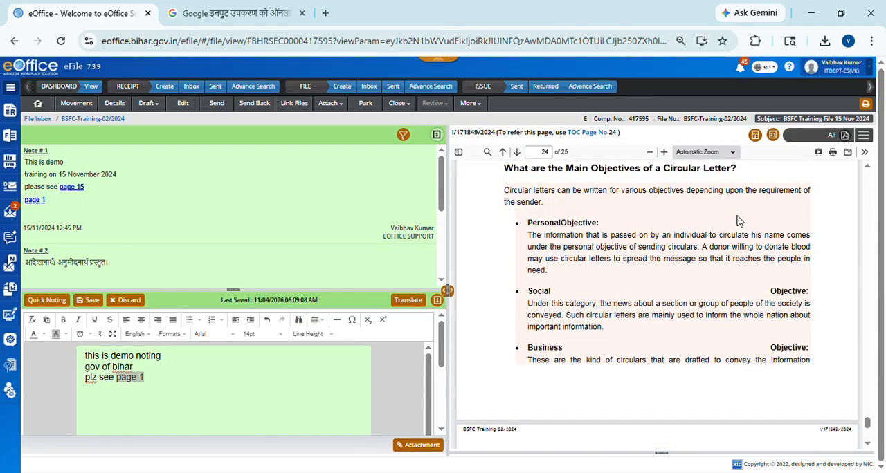
pyautogui.scroll(10, 740, 221)
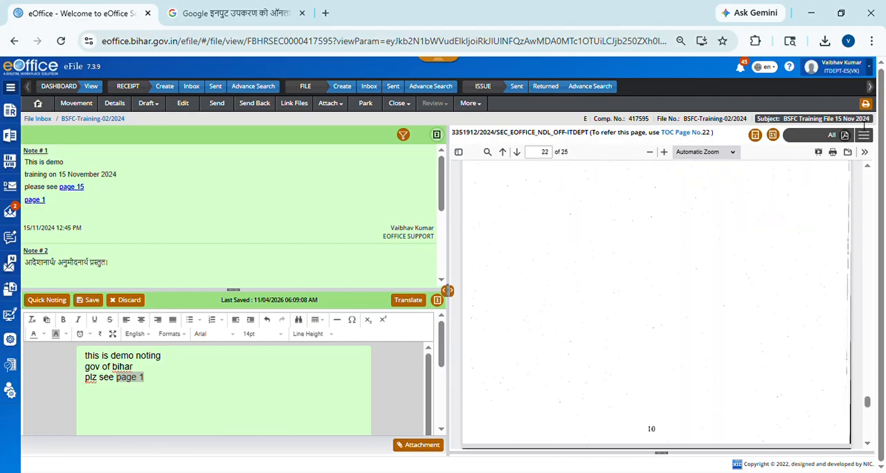
pyautogui.click(778, 135)
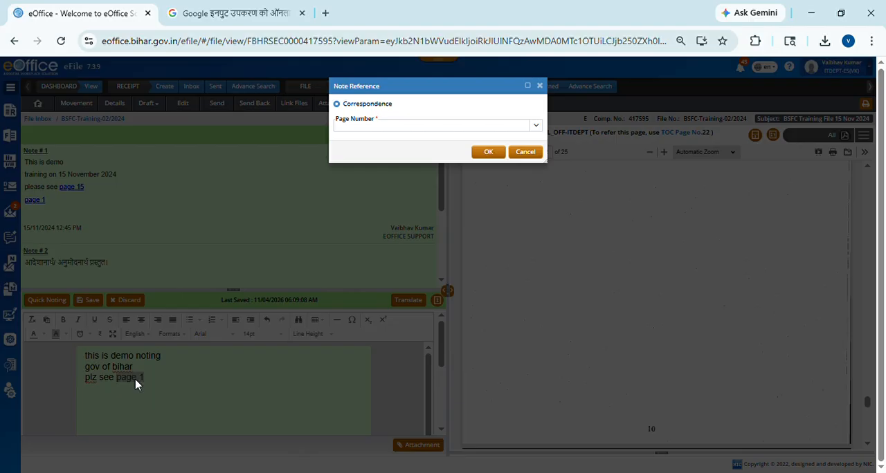
pyautogui.click(401, 128)
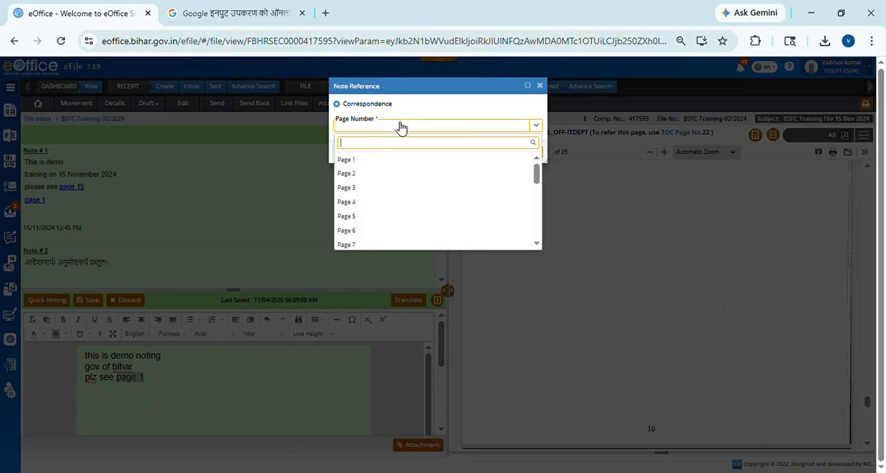
pyautogui.write('1')
pyautogui.click(365, 164)
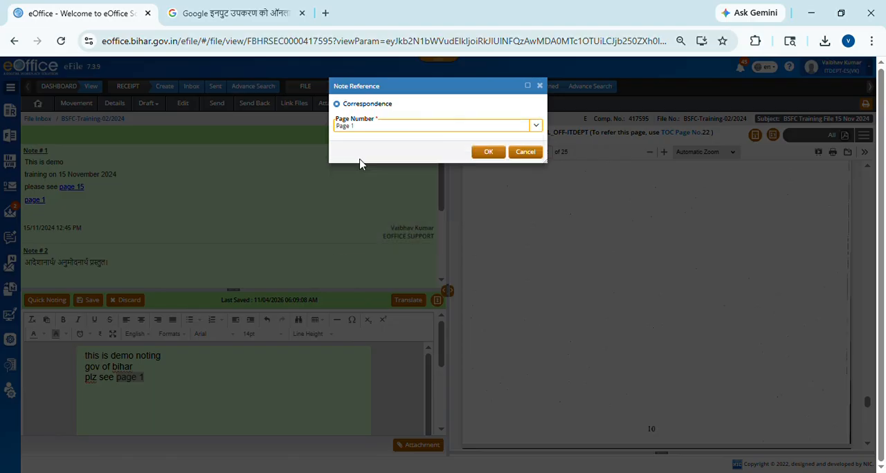
pyautogui.click(488, 152)
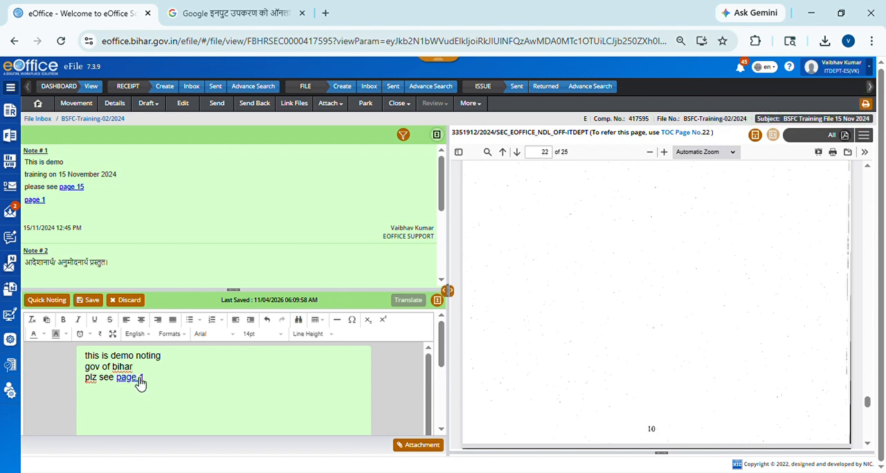
# Step: Check the draft note's "page 1" link by viewing the referred letter, and close the letter
pyautogui.click(138, 382)
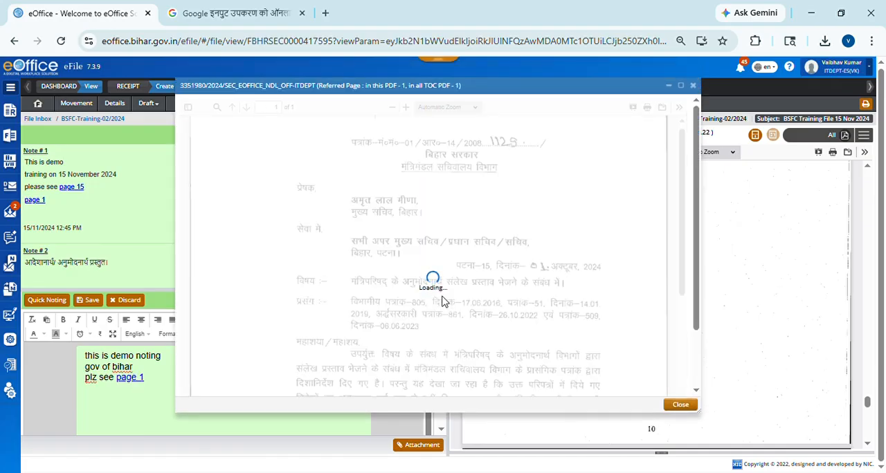
pyautogui.scroll(-2, 443, 235)
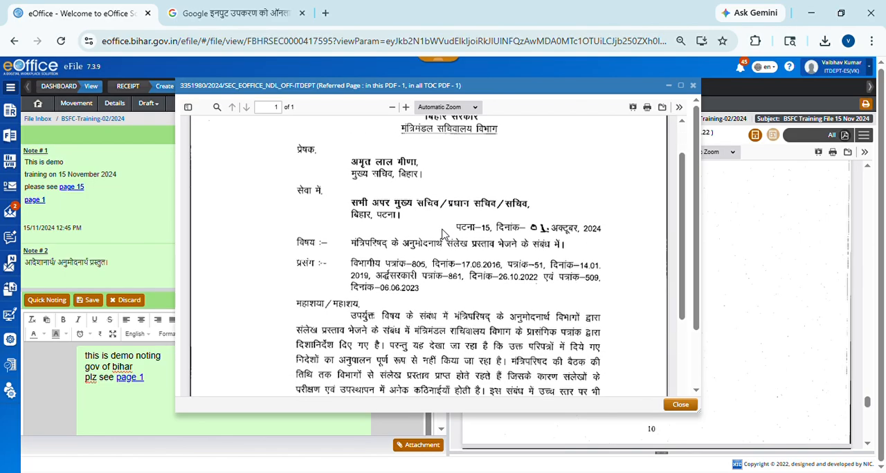
pyautogui.scroll(2, 443, 234)
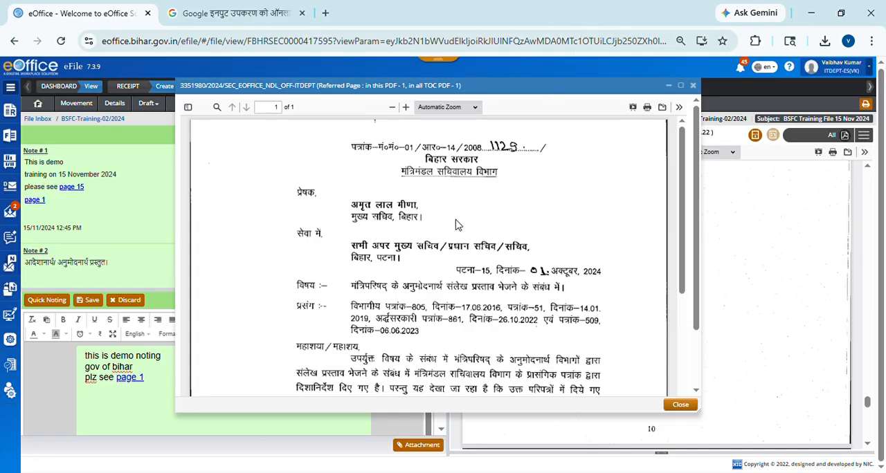
pyautogui.scroll(-5, 458, 232)
pyautogui.scroll(5, 456, 237)
pyautogui.click(682, 406)
# Step: Add a fourth line reading "plz see note 1" to the draft note
pyautogui.click(181, 389)
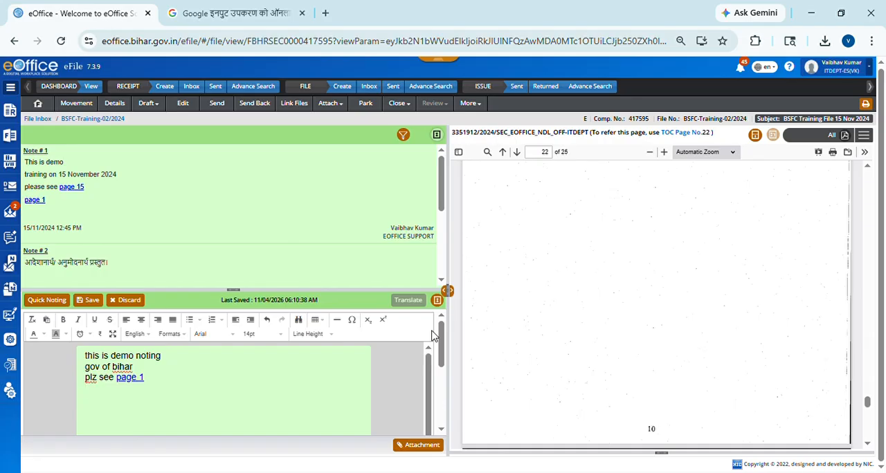
pyautogui.write('plz see not')
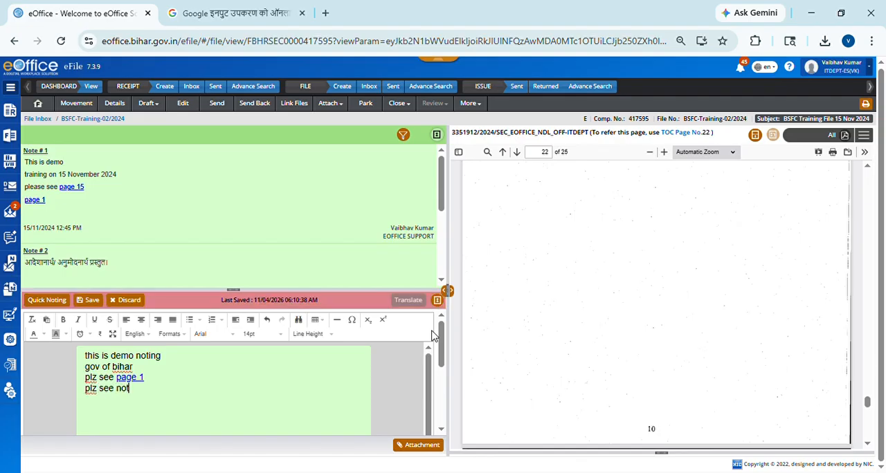
pyautogui.write('e 1')
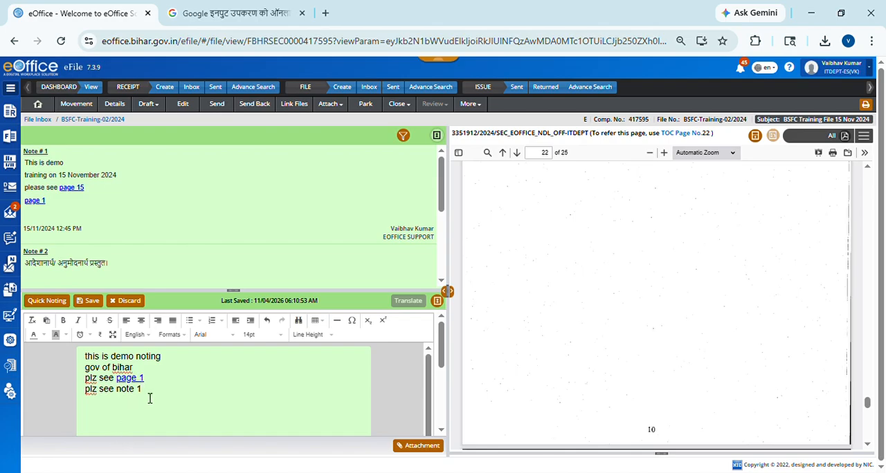
# Step: Link the draft's text "note 1" to all paragraphs of Note # 1 from the previous notes, and open the new reference
pyautogui.moveTo(147, 395); pyautogui.dragTo(116, 396)
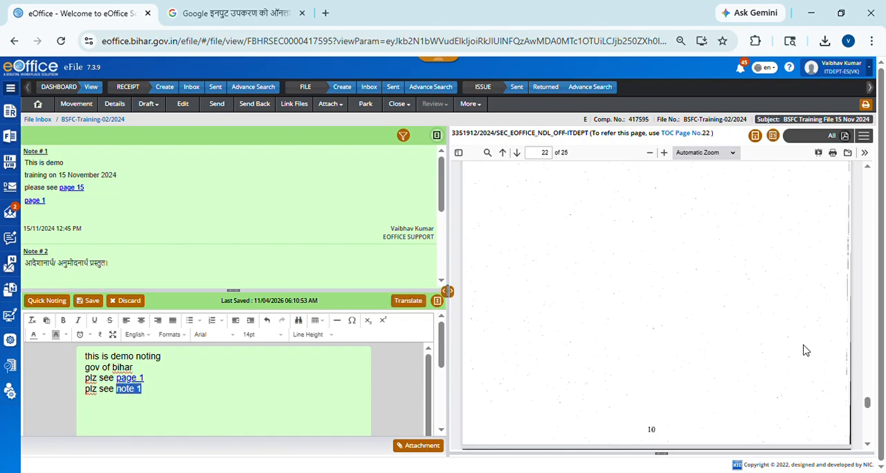
pyautogui.click(875, 137)
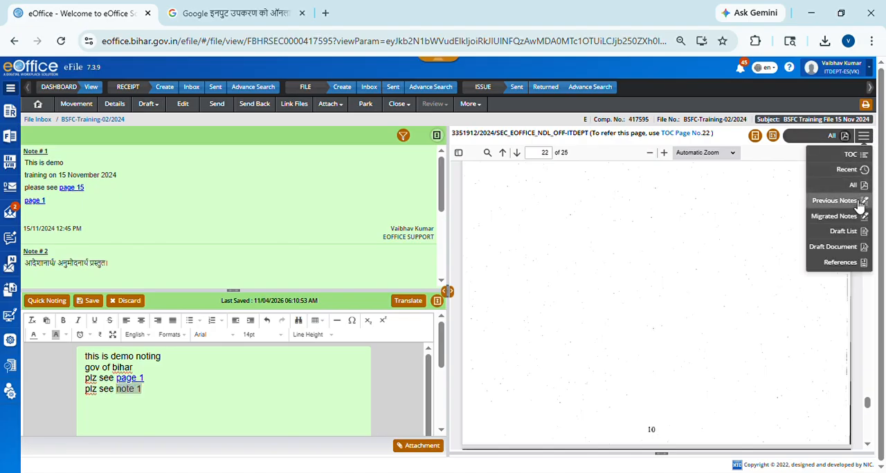
pyautogui.click(837, 201)
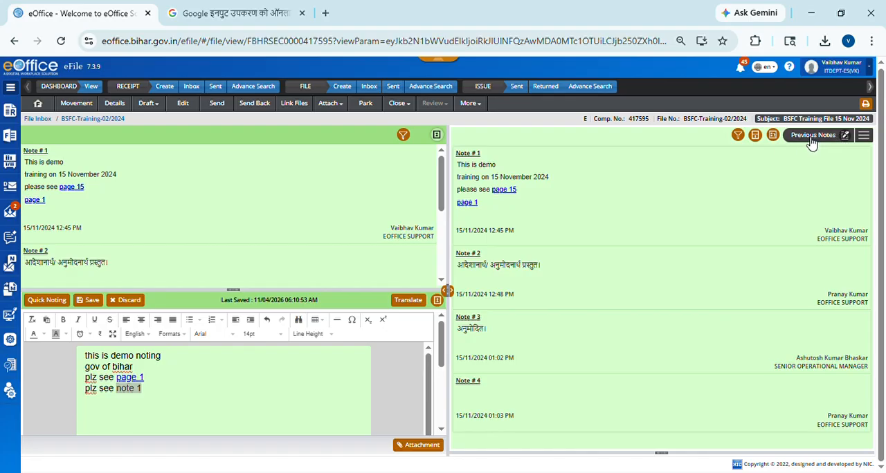
pyautogui.click(773, 135)
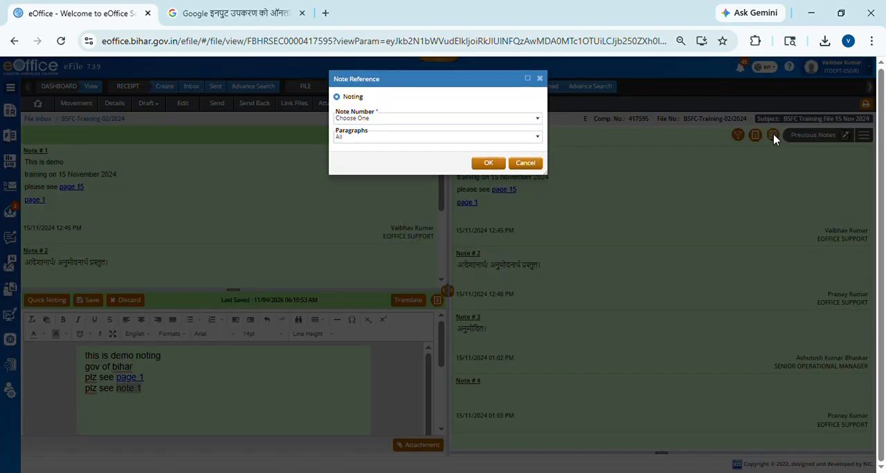
pyautogui.click(433, 131)
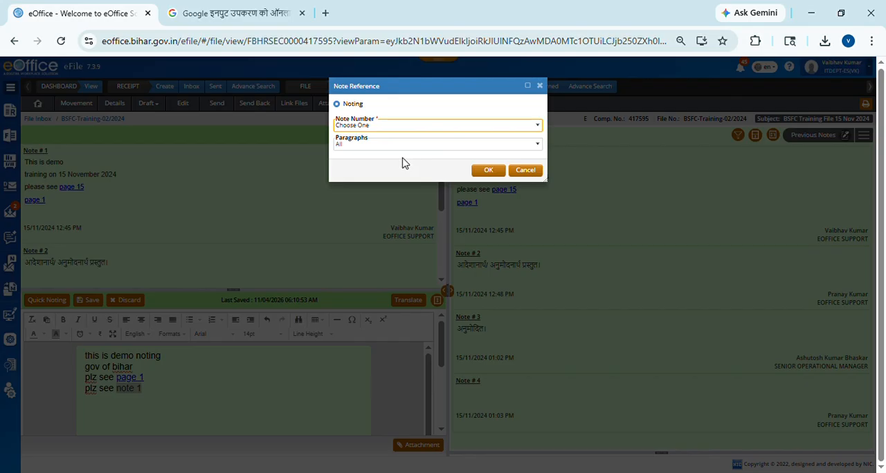
pyautogui.press('Down')
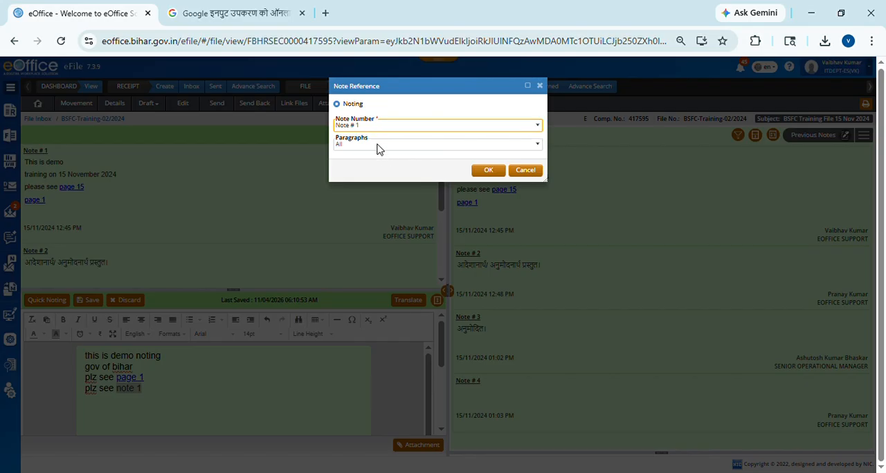
pyautogui.click(377, 146)
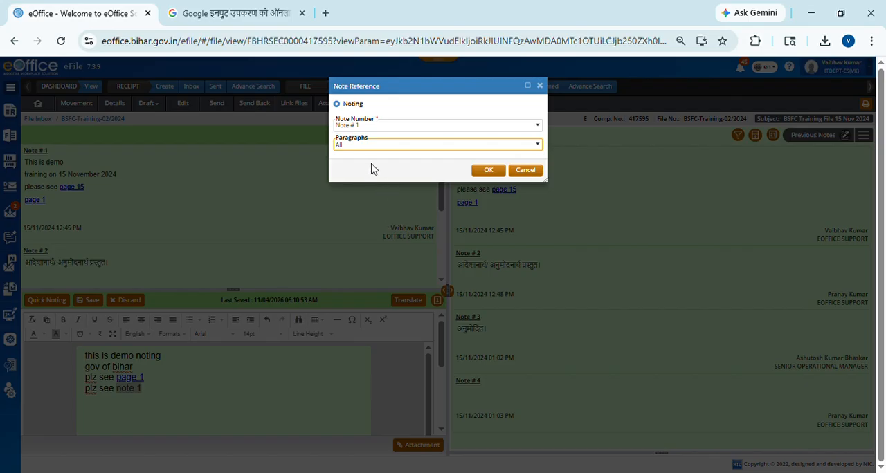
pyautogui.click(488, 171)
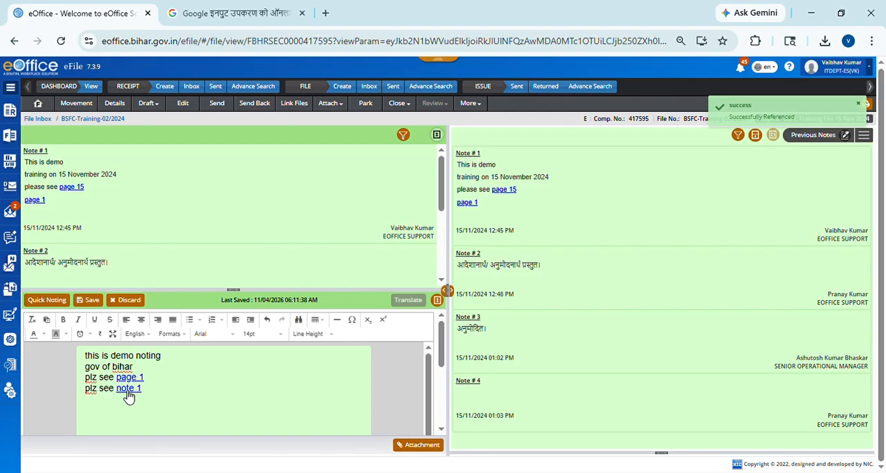
pyautogui.click(128, 390)
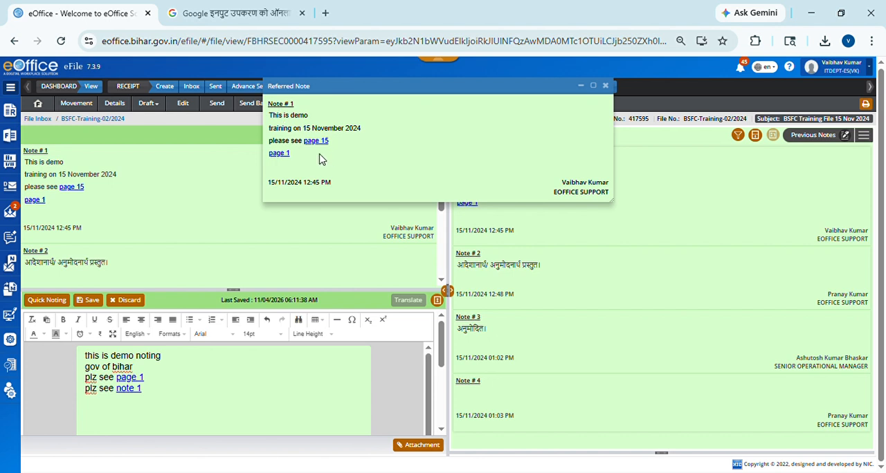
# Step: Close the referred note and add a fifth line reading "this is" to the draft note
pyautogui.click(611, 90)
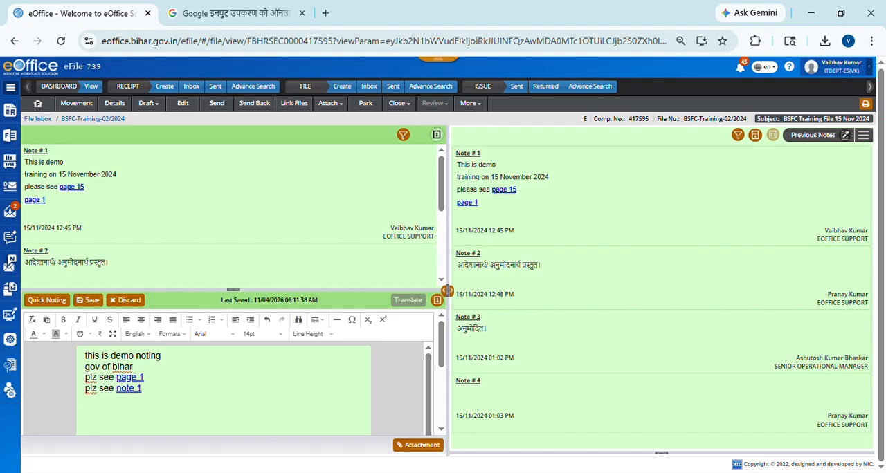
pyautogui.click(162, 395)
pyautogui.press('Return')
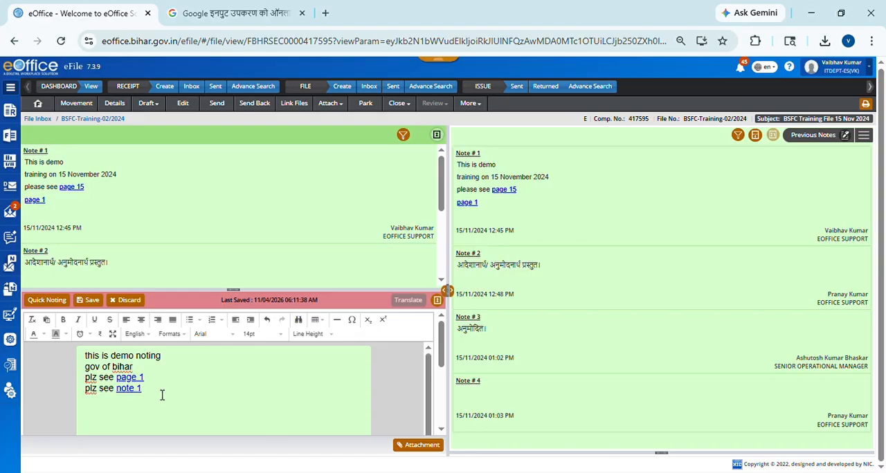
pyautogui.write('g')
pyautogui.press('BackSpace')
pyautogui.click(227, 336)
pyautogui.tripleClick(248, 378)
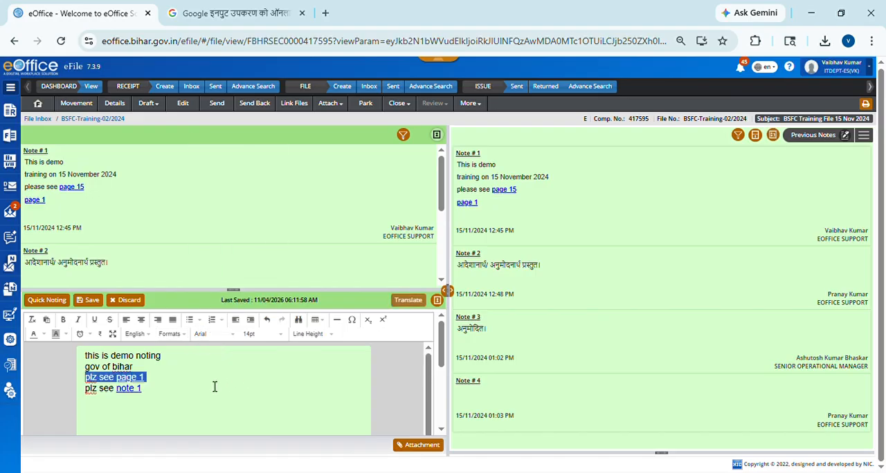
pyautogui.click(121, 421)
pyautogui.write('th')
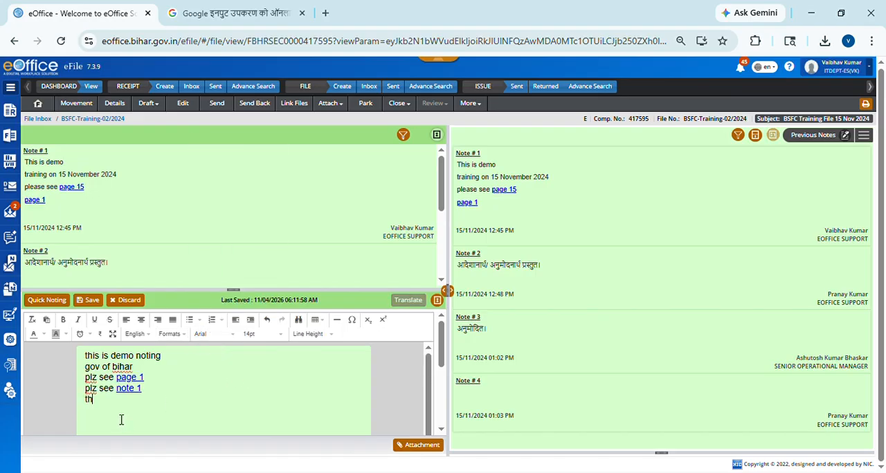
pyautogui.write('is is')
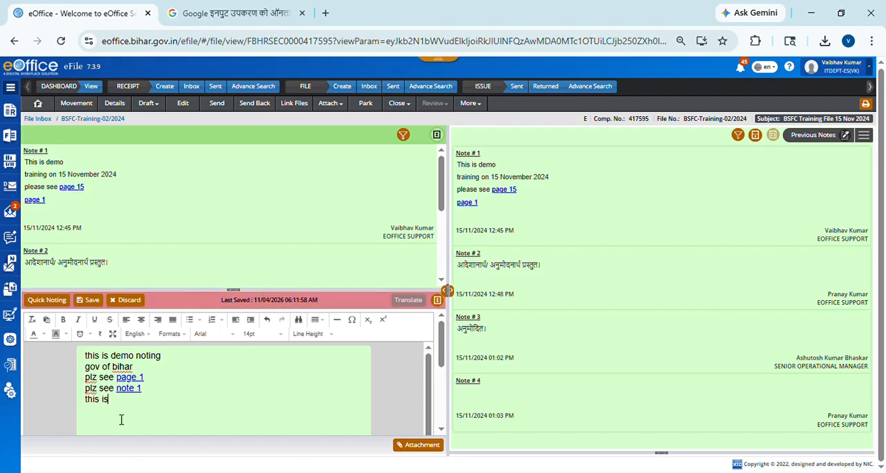
# Step: Switch the draft note's font to Kruti Dev and add the Hindi text "उमतं" after "this is"
pyautogui.click(207, 335)
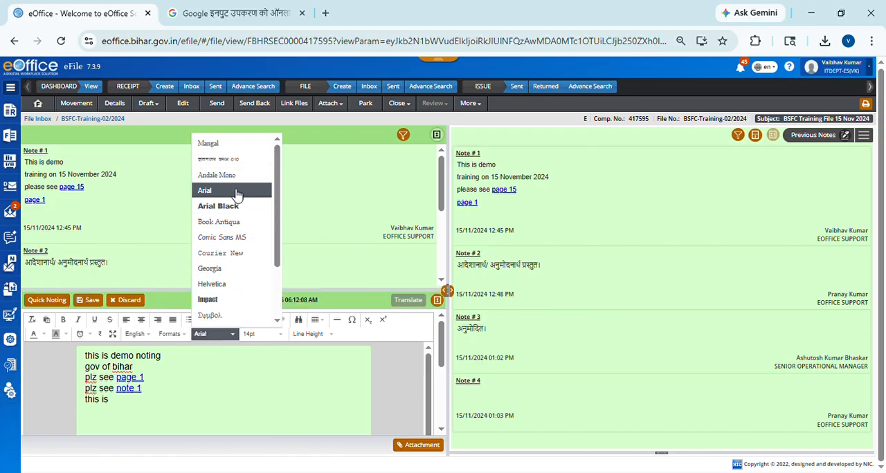
pyautogui.click(236, 161)
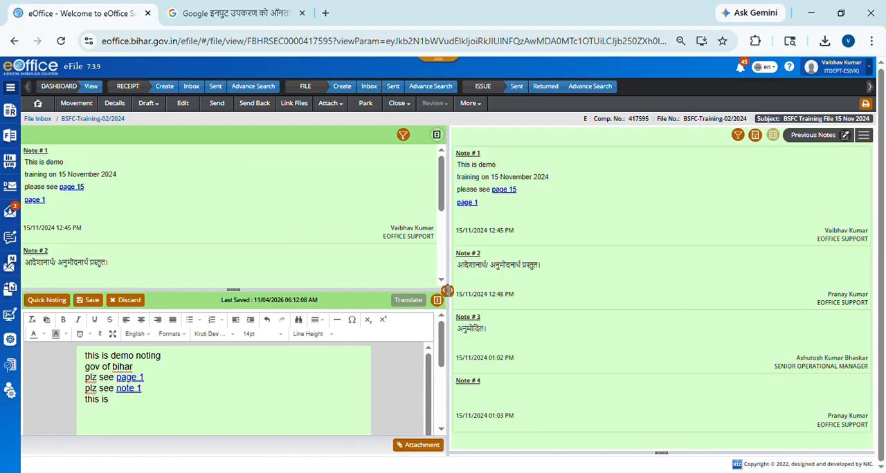
pyautogui.write('ेूईीीओीओीअग')
pyautogui.write('गी')
pyautogui.write(' ीओीओी')
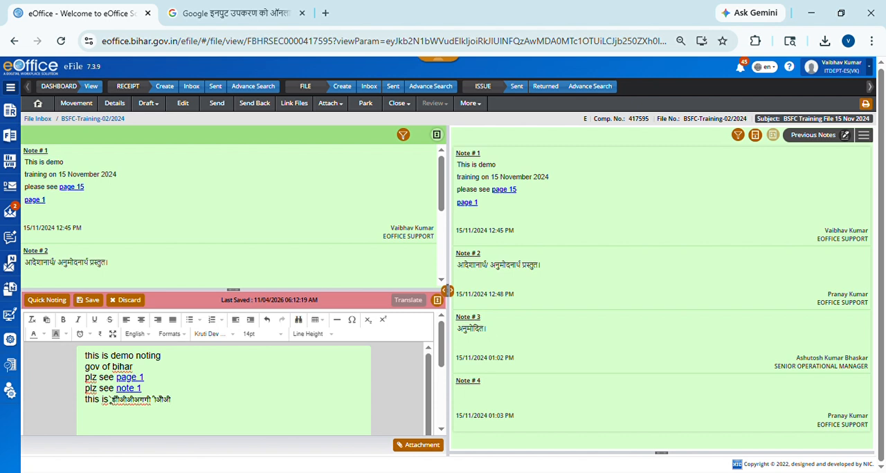
pyautogui.write('नंकी')
pyautogui.press('BackSpace')
pyautogui.press('BackSpace')
pyautogui.press('BackSpace')
pyautogui.press('BackSpace')
pyautogui.press('BackSpace')
pyautogui.press('BackSpace')
pyautogui.press('BackSpace')
pyautogui.press('BackSpace')
pyautogui.press('BackSpace')
pyautogui.press('BackSpace')
pyautogui.press('BackSpace')
pyautogui.press('BackSpace')
pyautogui.press('BackSpace')
pyautogui.press('BackSpace')
pyautogui.press('BackSpace')
pyautogui.press('BackSpace')
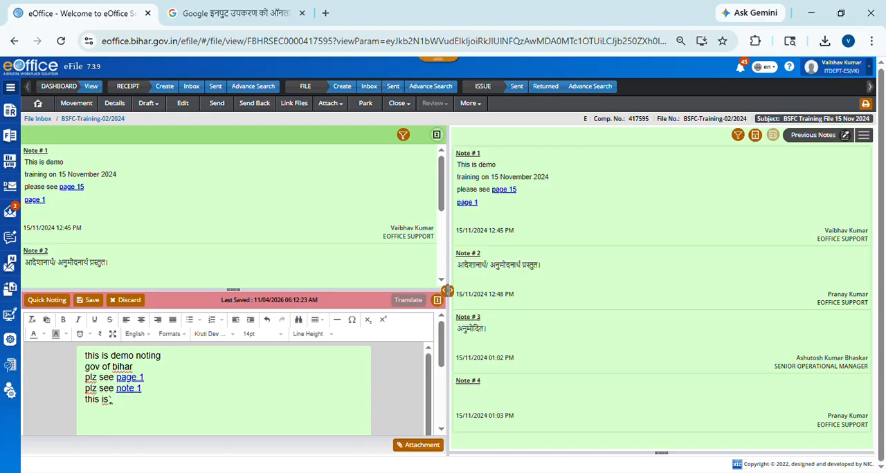
pyautogui.write('उनत')
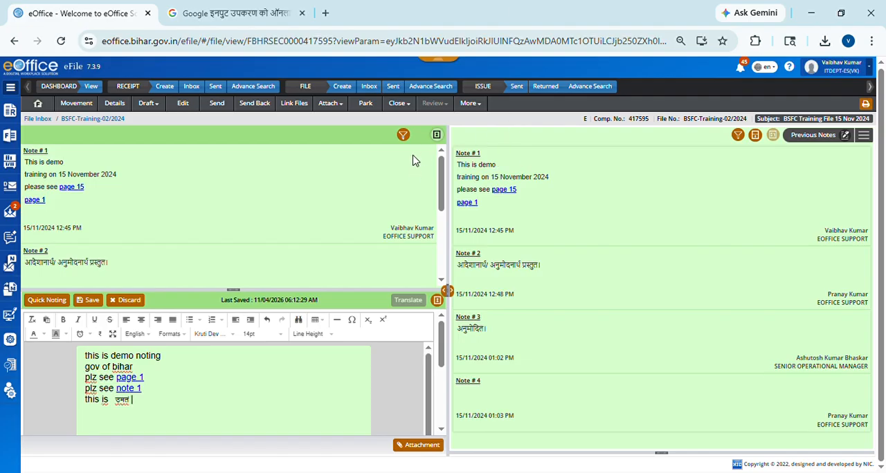
# Step: View the file's existing drafts, and start a new draft with the letter requesting information on new tax policies
pyautogui.click(159, 110)
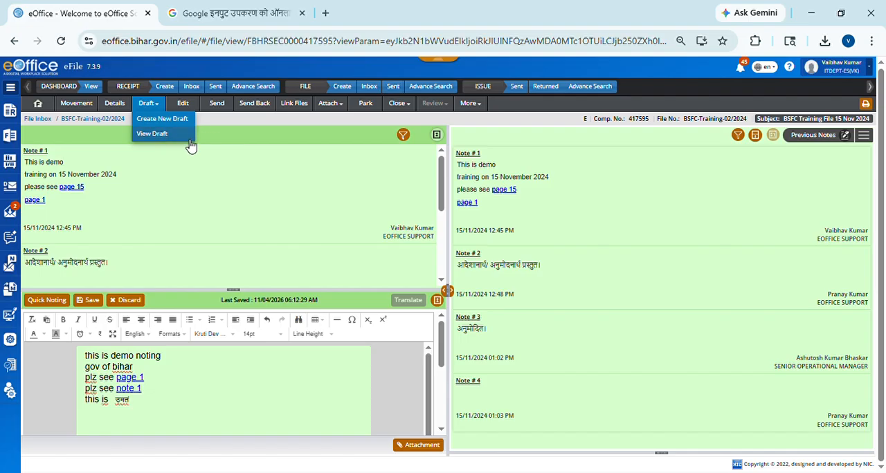
pyautogui.click(154, 134)
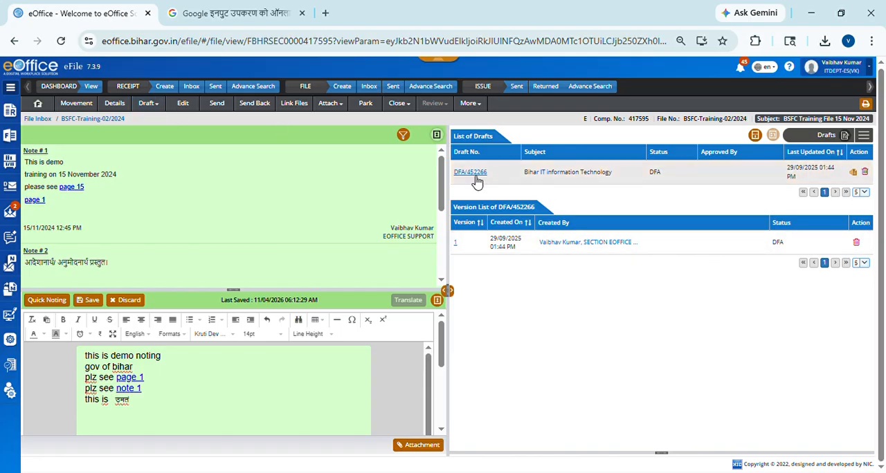
pyautogui.click(156, 109)
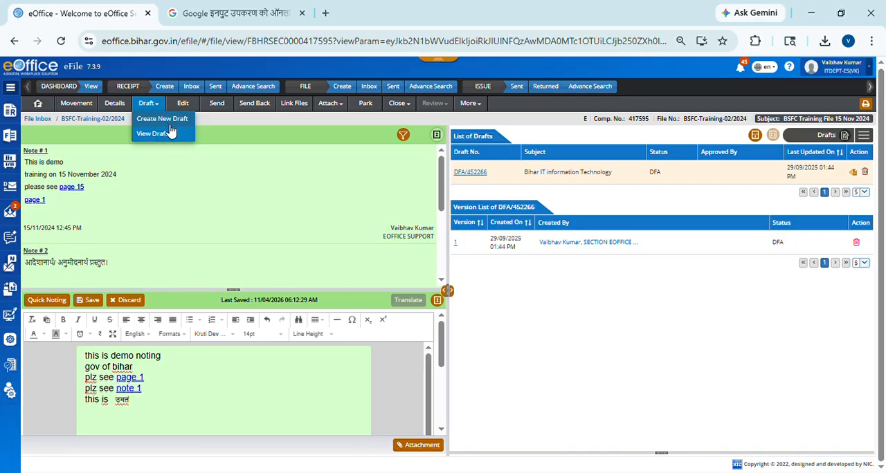
pyautogui.click(174, 124)
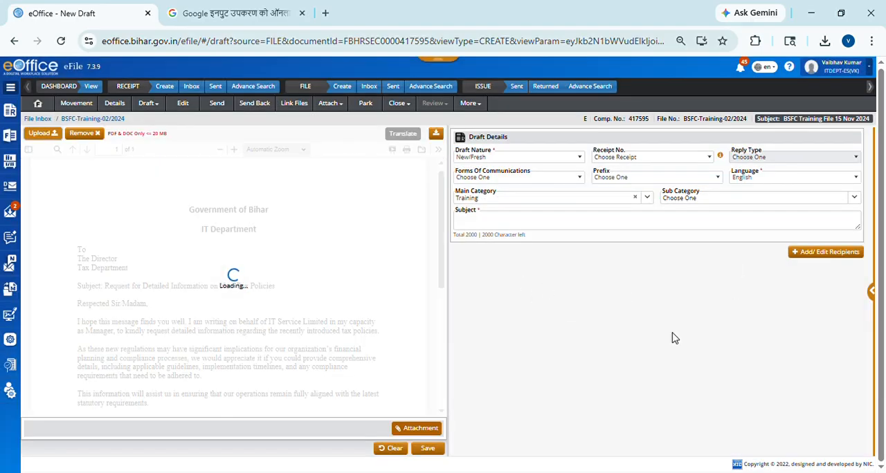
# Step: Set the new draft's subject to "new" and save the draft
pyautogui.click(435, 452)
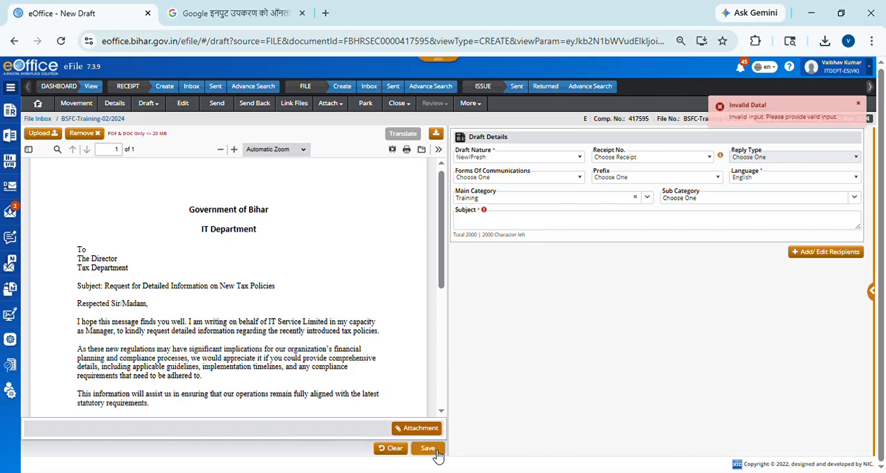
pyautogui.click(525, 223)
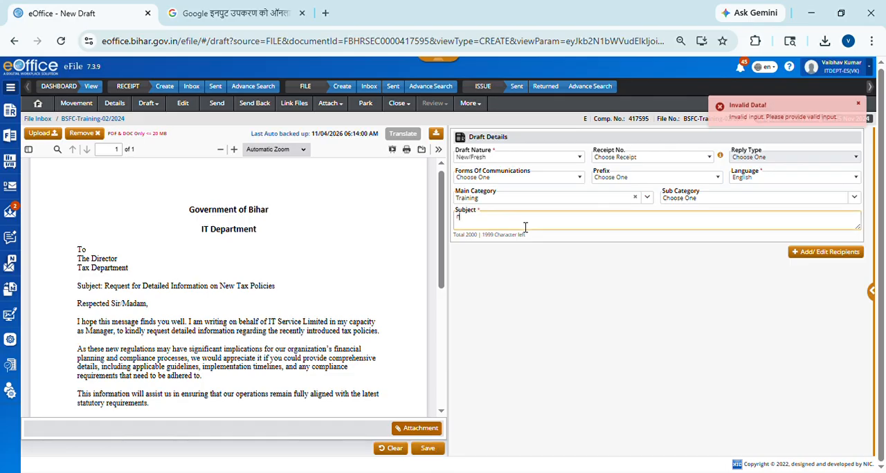
pyautogui.write('new')
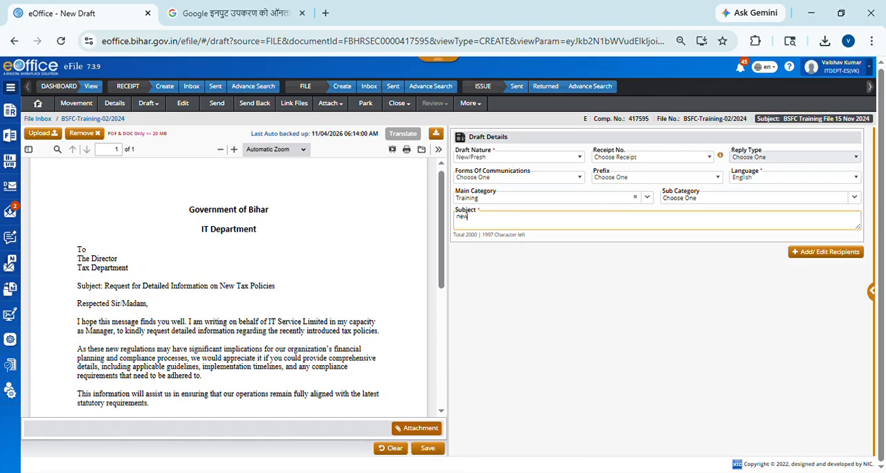
pyautogui.click(427, 450)
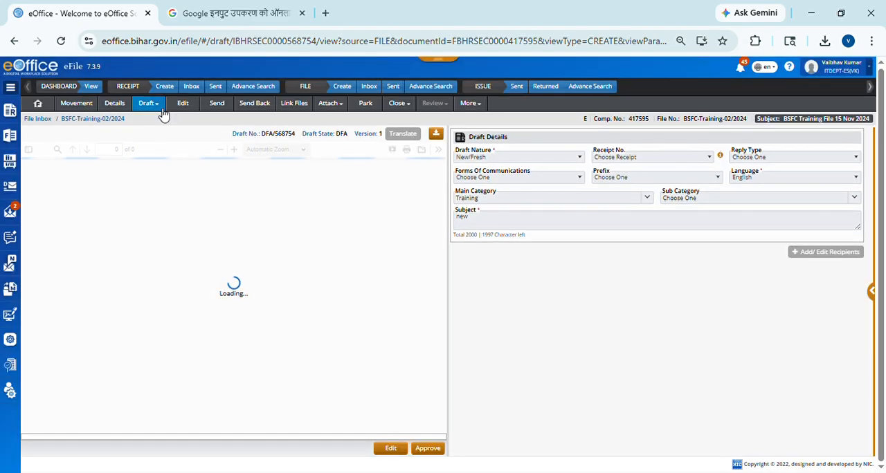
# Step: Display the file's list of drafts and open the draft with the subject "new"
pyautogui.click(161, 107)
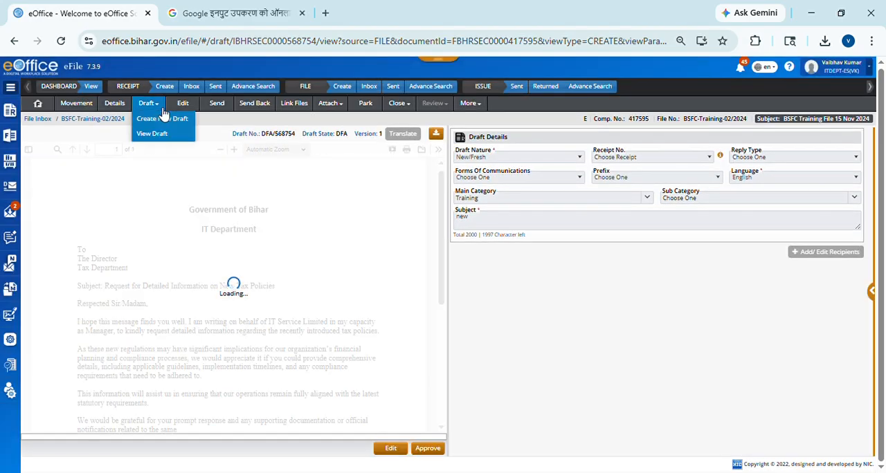
pyautogui.click(153, 134)
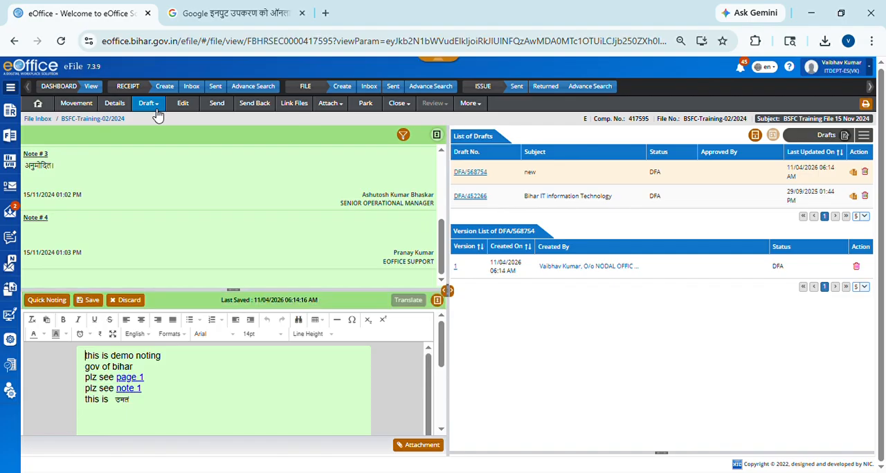
pyautogui.click(156, 109)
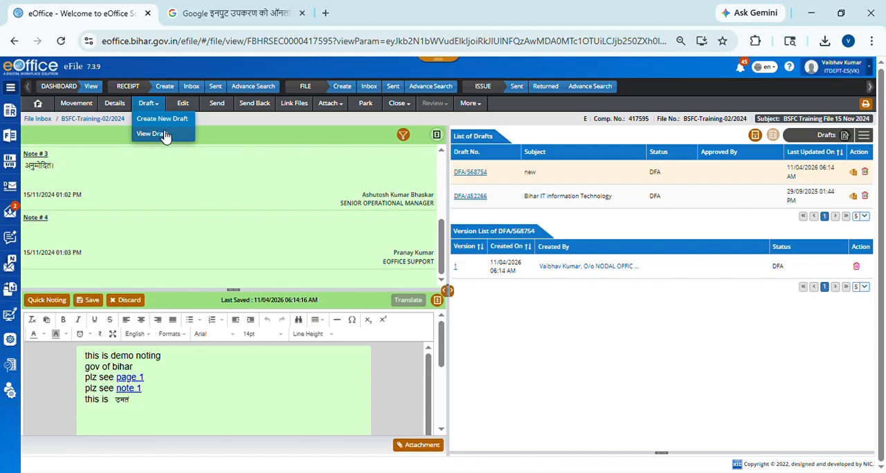
pyautogui.click(165, 135)
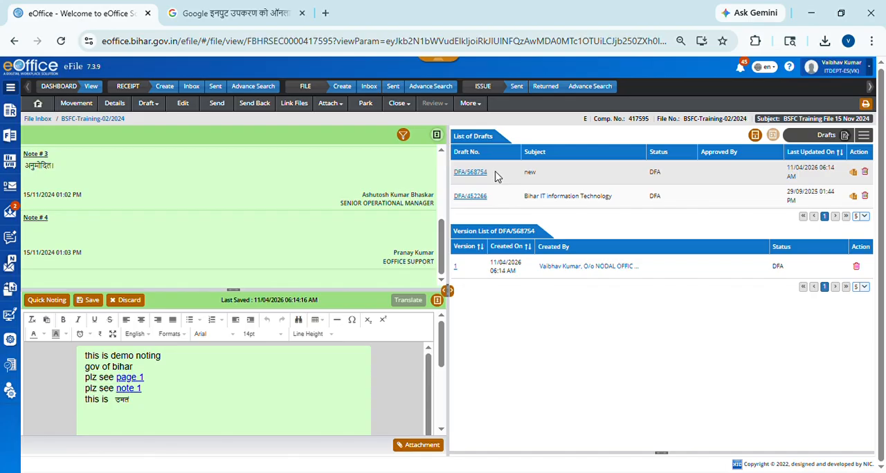
pyautogui.click(533, 164)
pyautogui.click(485, 180)
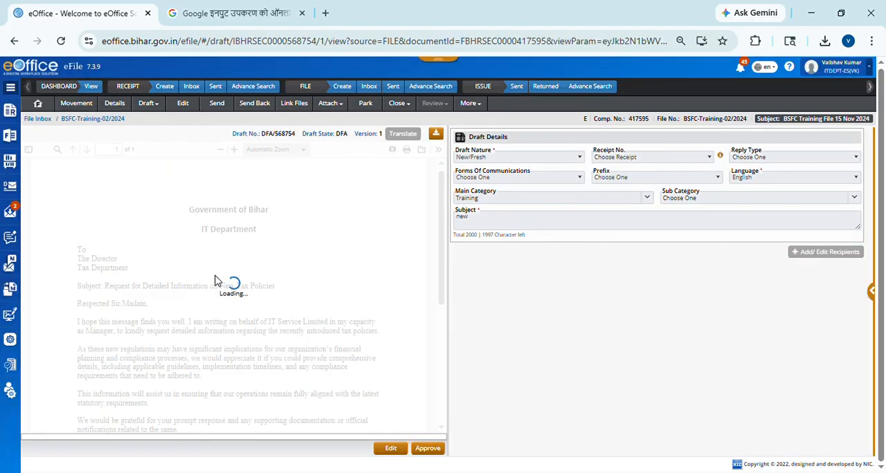
# Step: Read through the opened draft letter from its heading to its signature block
pyautogui.scroll(-4, 285, 280)
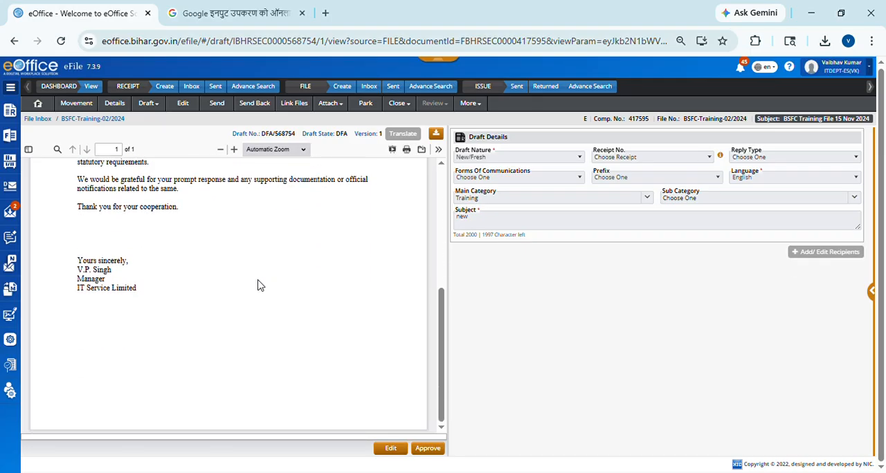
pyautogui.scroll(4, 257, 286)
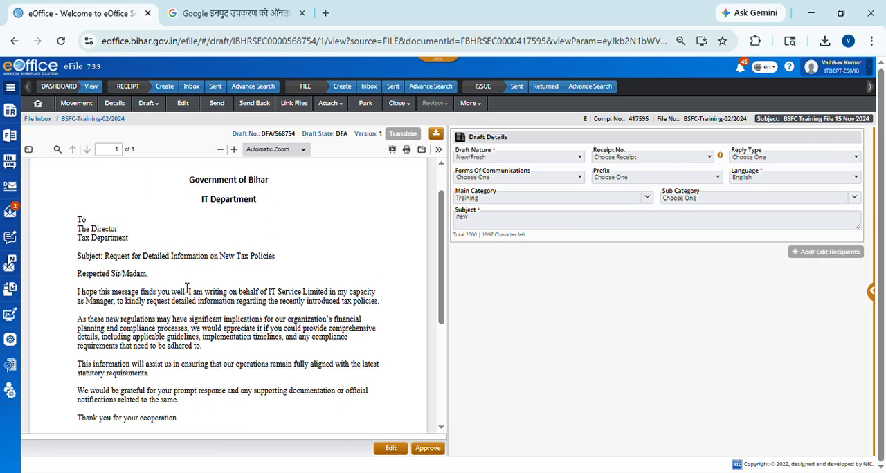
pyautogui.scroll(-3, 186, 288)
pyautogui.scroll(3, 305, 261)
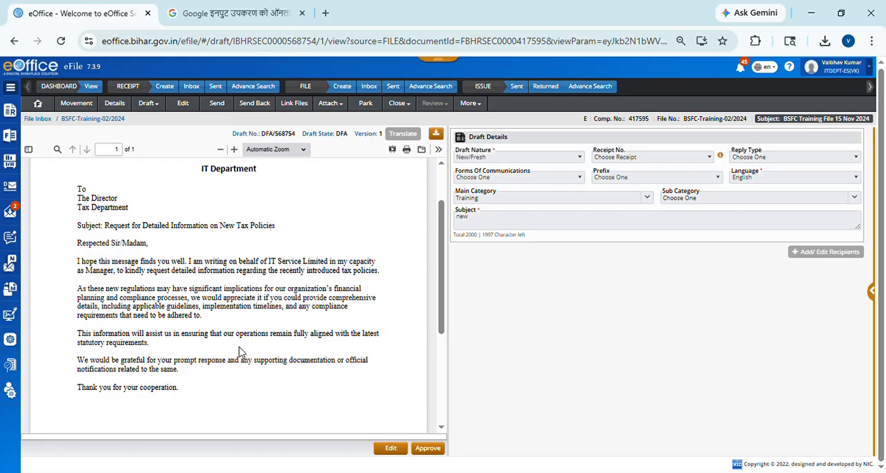
pyautogui.scroll(2, 340, 330)
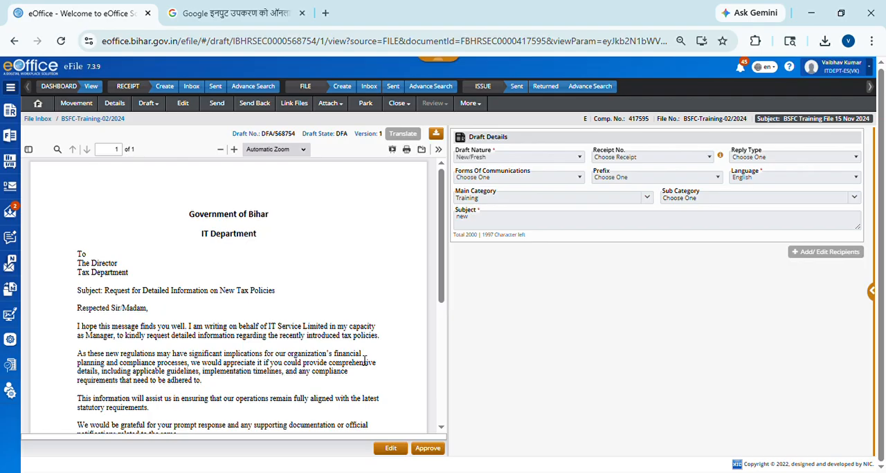
pyautogui.scroll(-2, 367, 360)
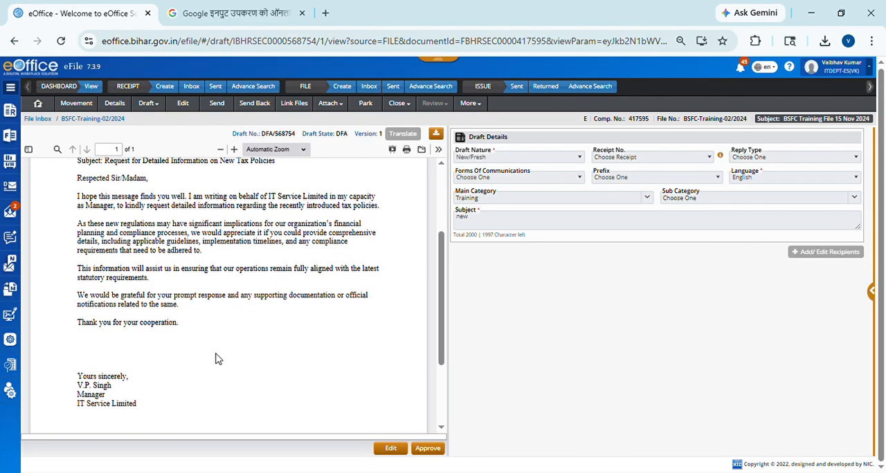
pyautogui.scroll(2, 267, 332)
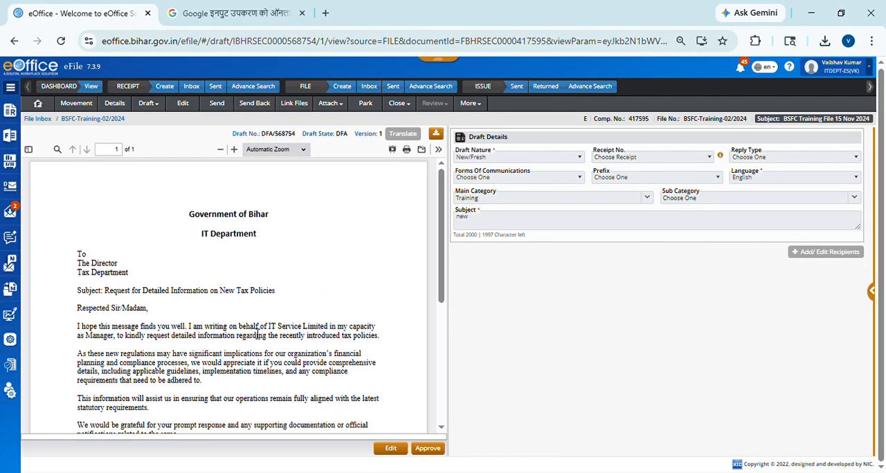
# Step: Open the draft letter for editing and download its Word file
pyautogui.click(391, 450)
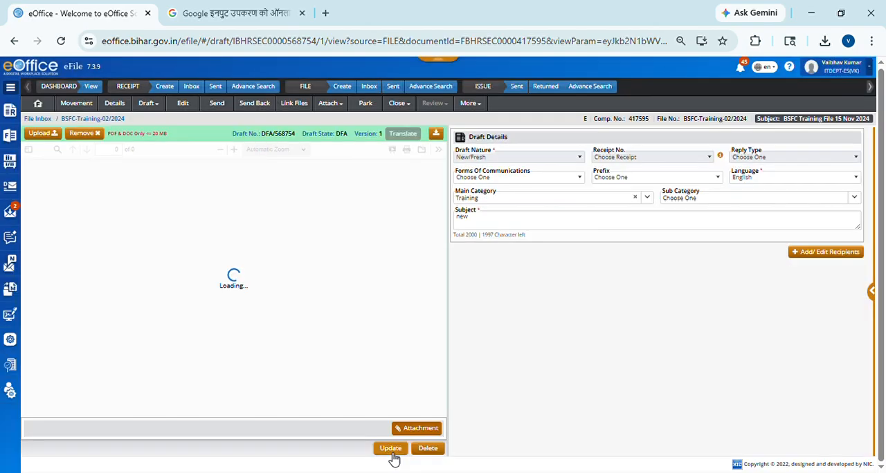
pyautogui.click(437, 137)
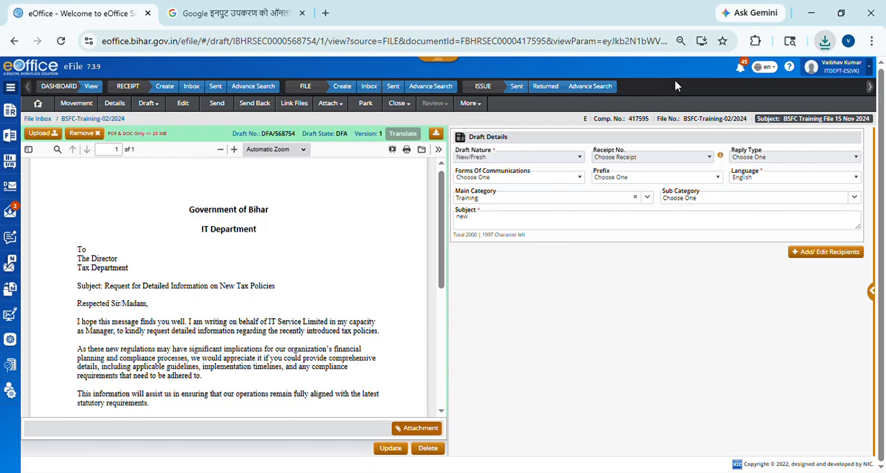
# Step: Open the upload for a revised letter file, update the draft and review the letter
pyautogui.click(46, 135)
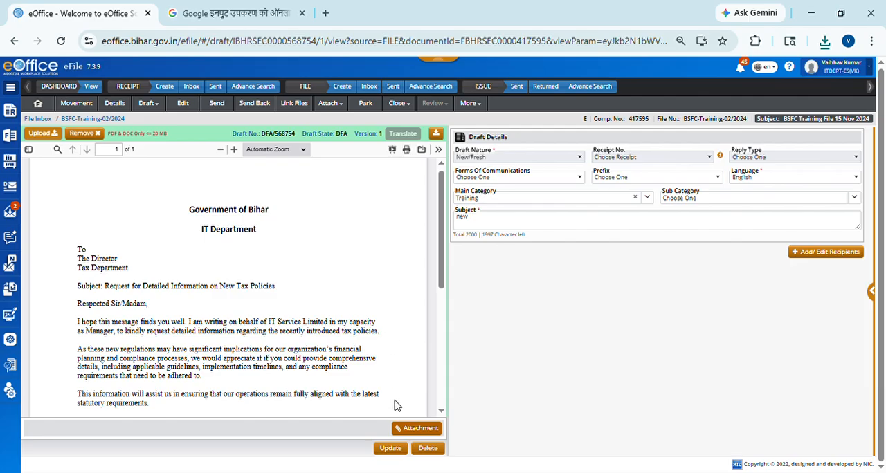
pyautogui.click(397, 454)
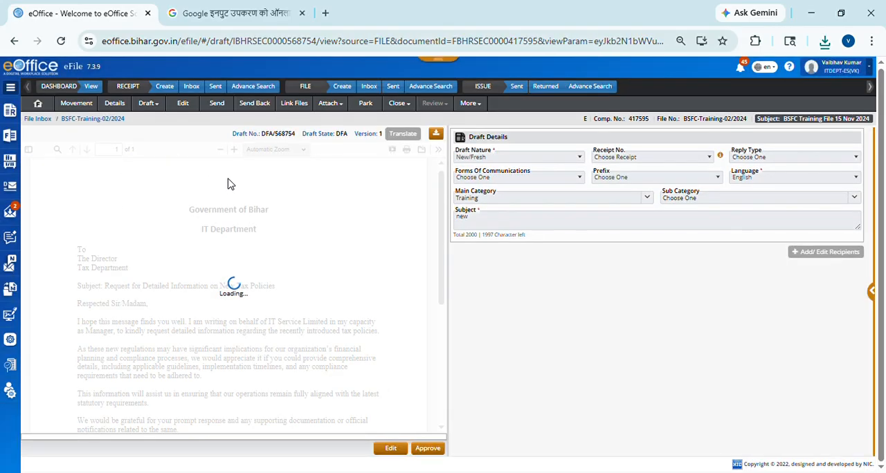
pyautogui.scroll(-3, 238, 287)
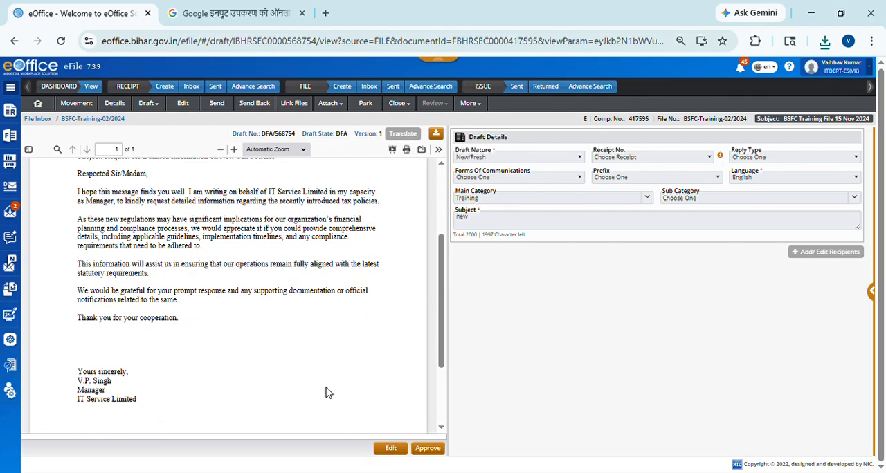
pyautogui.scroll(3, 326, 390)
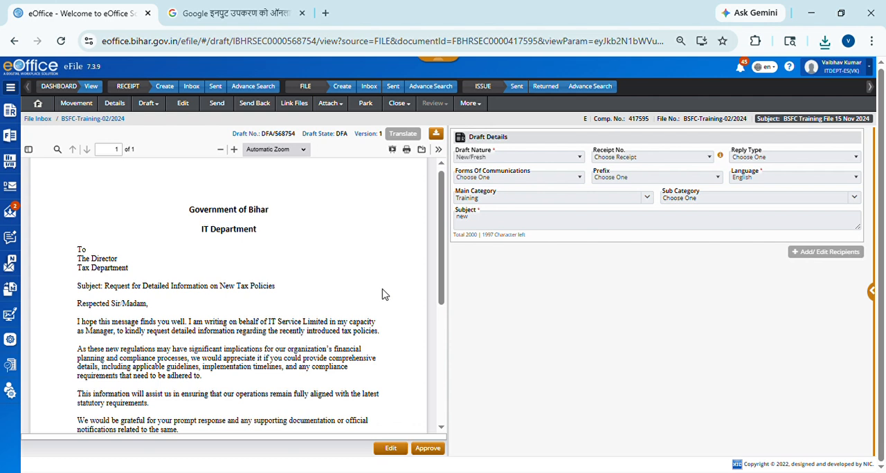
# Step: Approve the draft letter, confirm the approval and check the issue number in the approved page's header
pyautogui.scroll(-1, 376, 317)
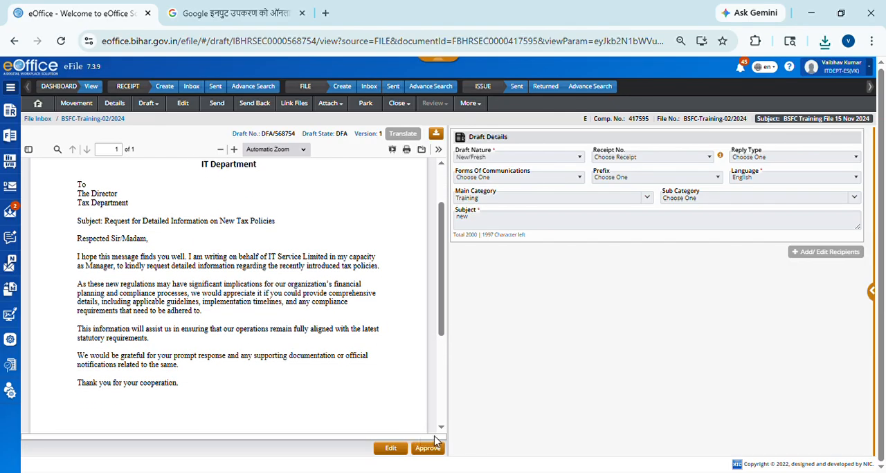
pyautogui.scroll(-2, 433, 419)
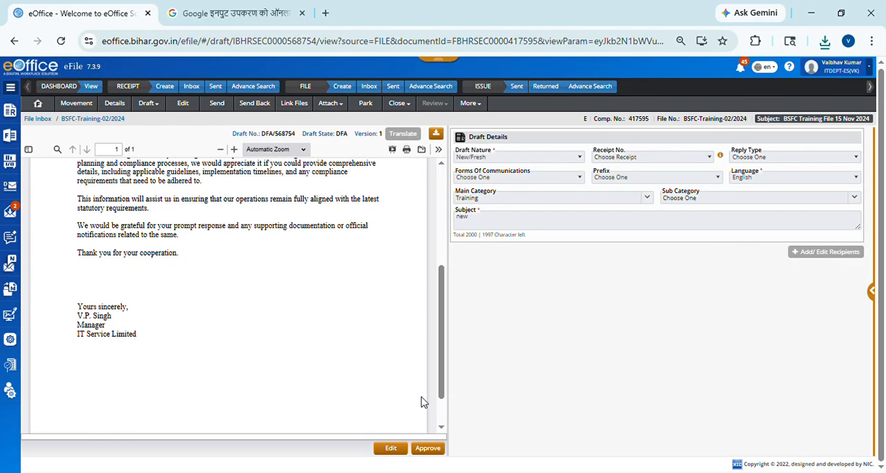
pyautogui.click(428, 448)
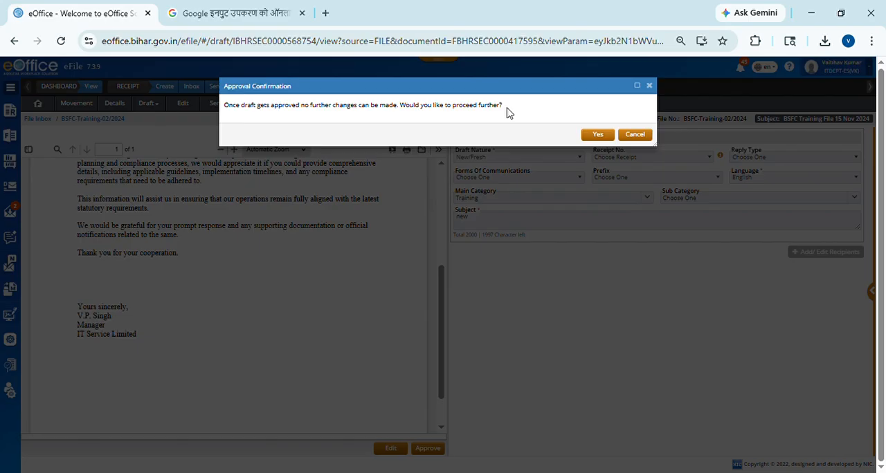
pyautogui.click(597, 135)
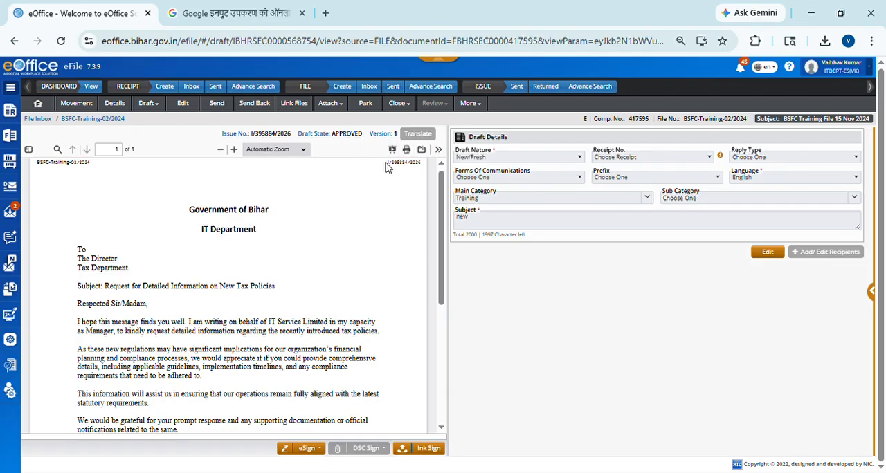
pyautogui.scroll(1, 386, 167)
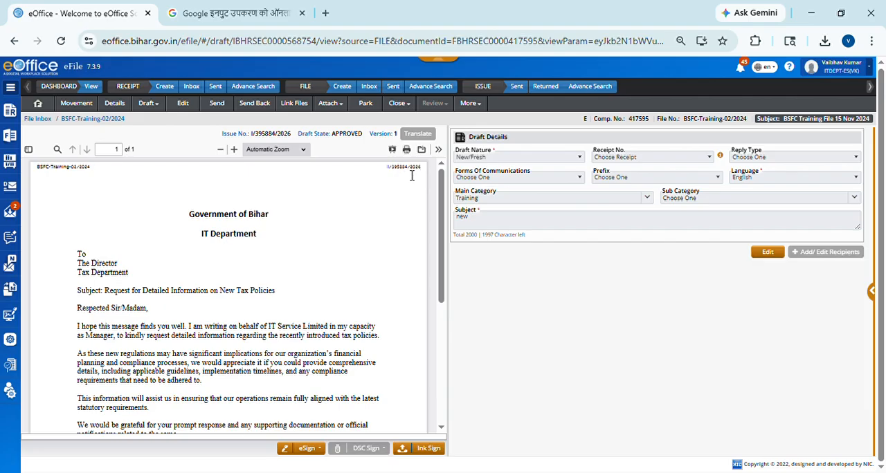
pyautogui.moveTo(424, 173); pyautogui.dragTo(395, 175)
pyautogui.click(395, 175)
# Step: Start a custom eSign with OTP and mark the signature area between "Thank you for your cooperation." and "Yours sincerely,"
pyautogui.scroll(-5, 316, 321)
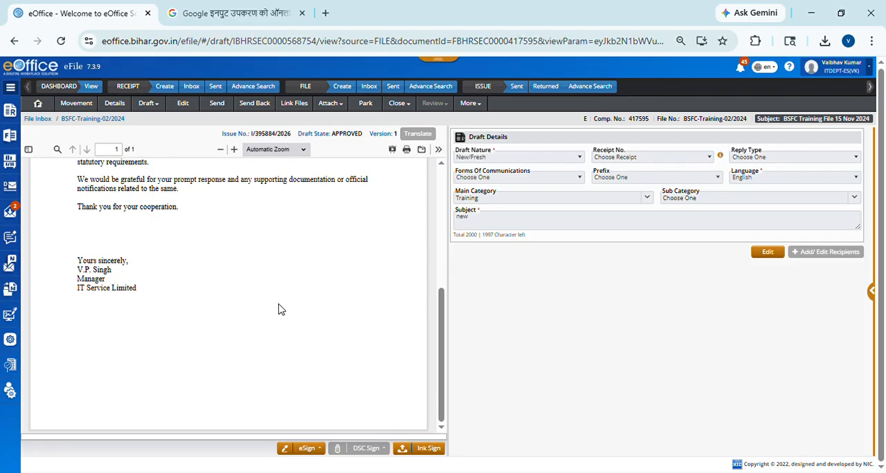
pyautogui.click(308, 449)
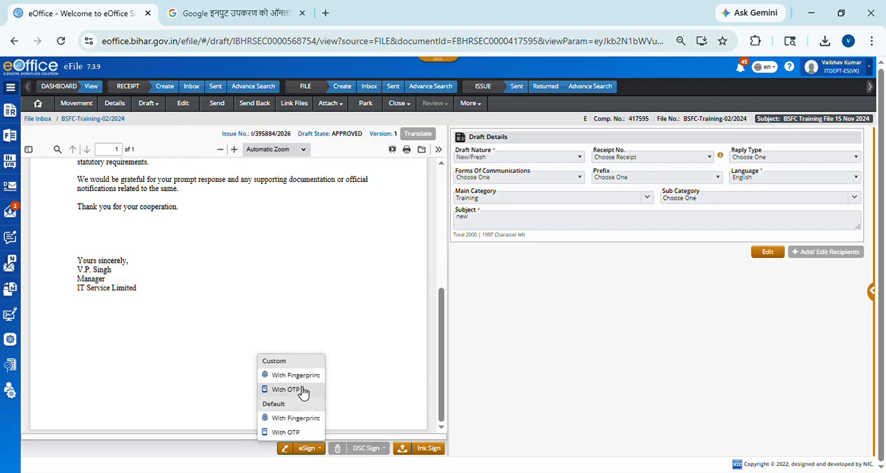
pyautogui.click(302, 391)
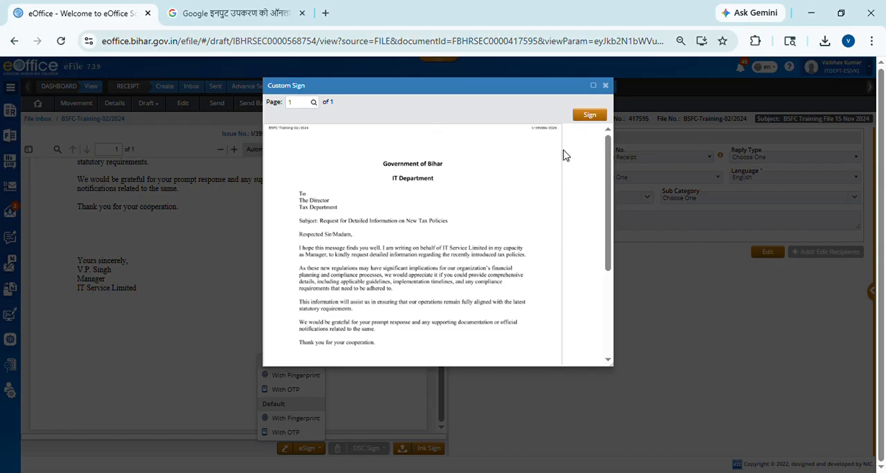
pyautogui.click(595, 87)
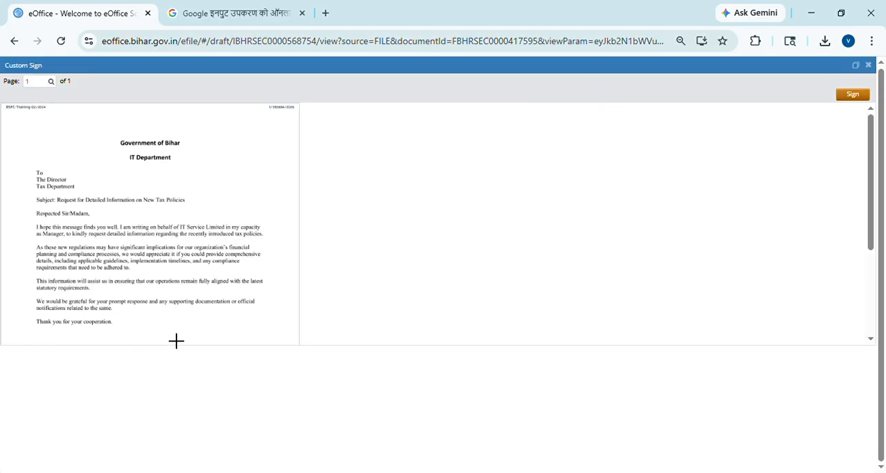
pyautogui.scroll(-2, 114, 308)
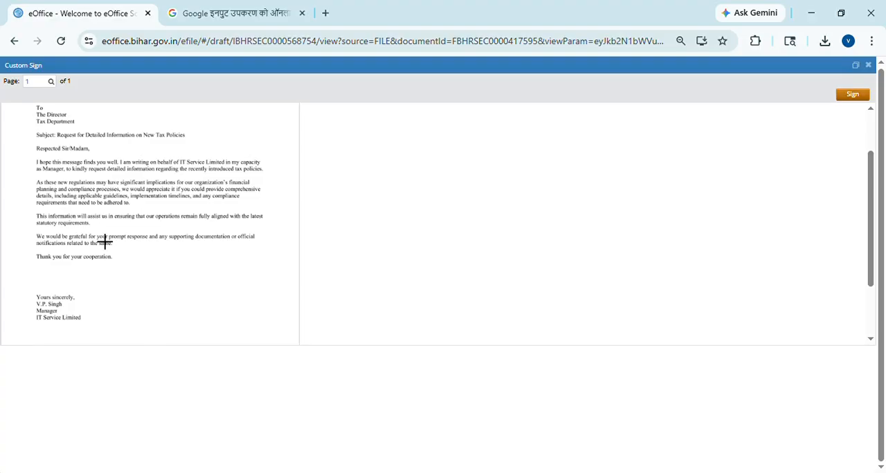
pyautogui.scroll(2, 101, 212)
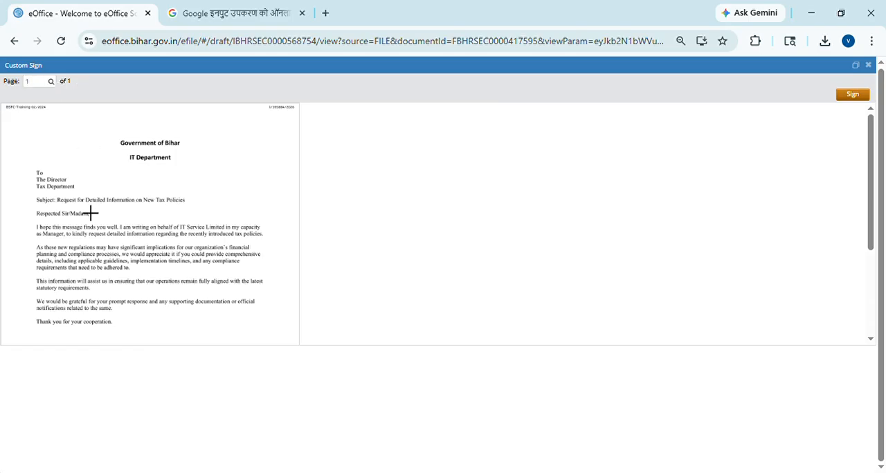
pyautogui.scroll(-1, 125, 253)
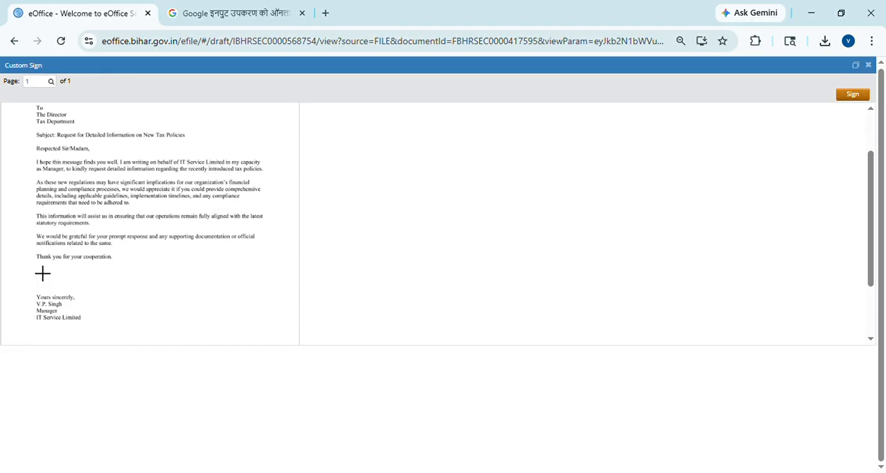
pyautogui.moveTo(44, 273)
pyautogui.mouseDown()
pyautogui.moveTo(88, 300)
pyautogui.moveTo(119, 302)
pyautogui.mouseUp()
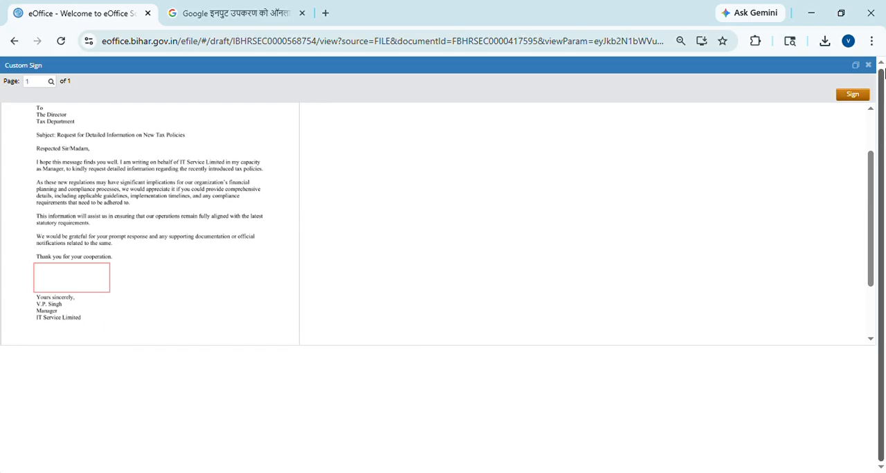
# Step: Proceed to sign and accept the eSign agreement by entering the last 3 digits of the Aadhaar number
pyautogui.click(852, 95)
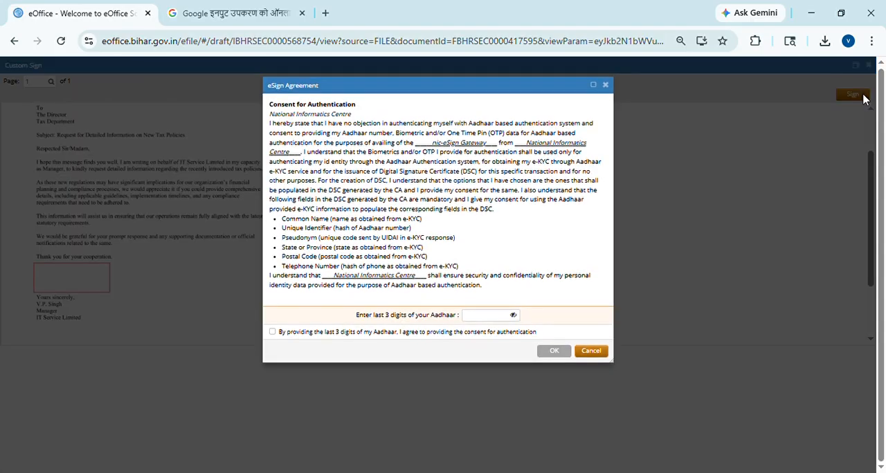
pyautogui.click(483, 324)
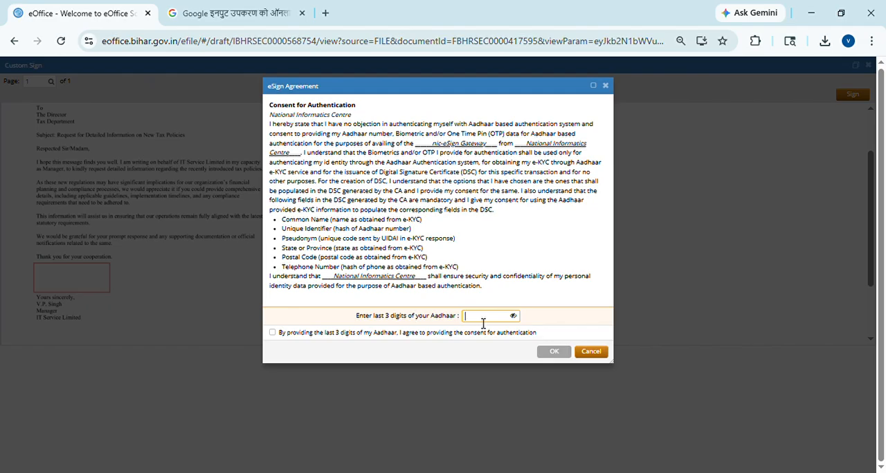
pyautogui.write('•••')
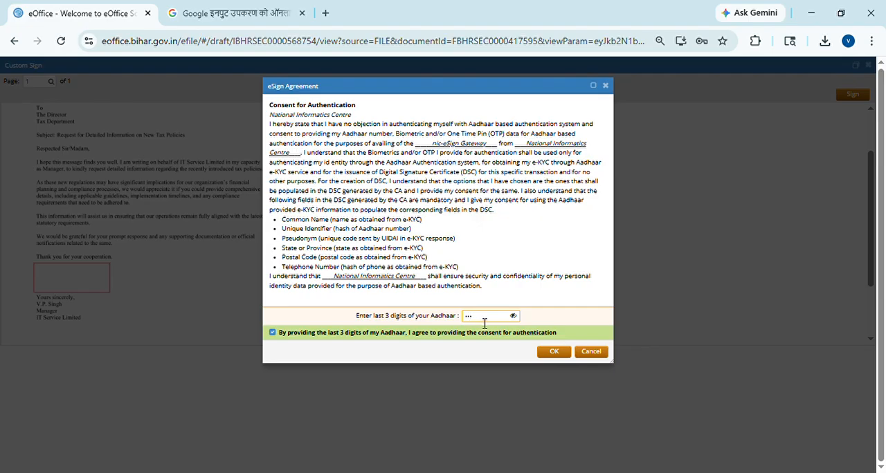
pyautogui.click(553, 352)
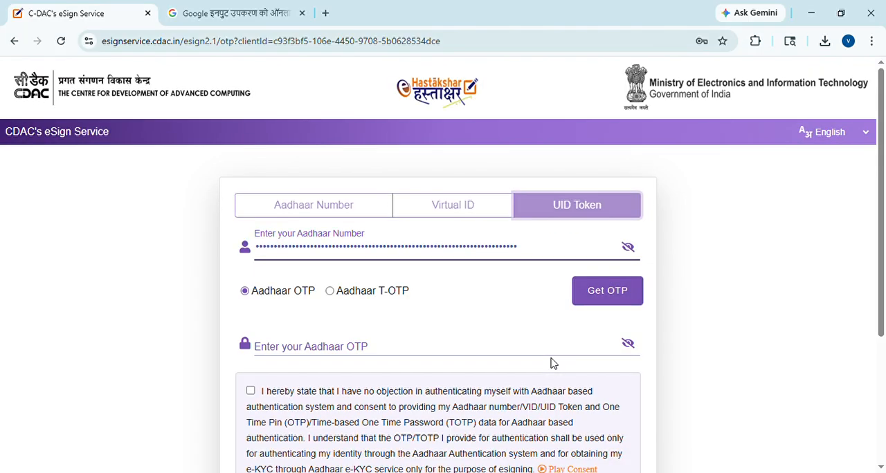
# Step: Request the Aadhaar OTP, enter the verification code with consent and submit the eSign request
pyautogui.click(608, 297)
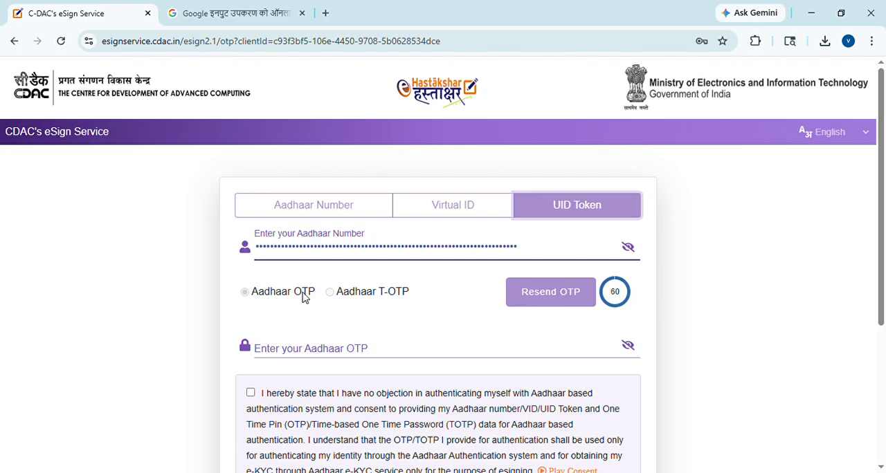
pyautogui.click(295, 353)
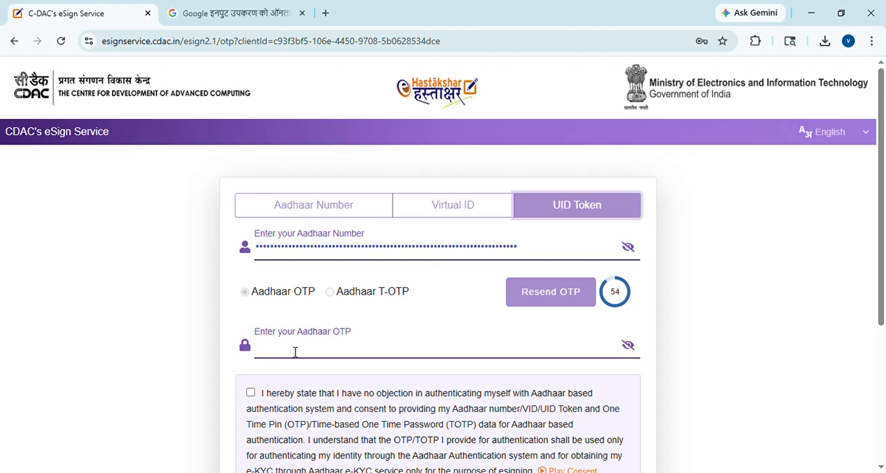
pyautogui.write('••••••')
pyautogui.scroll(-1, 382, 337)
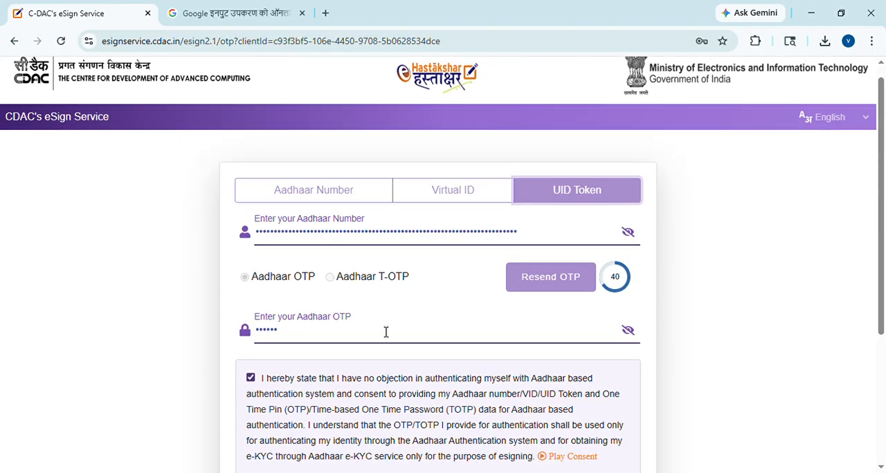
pyautogui.scroll(-1, 357, 367)
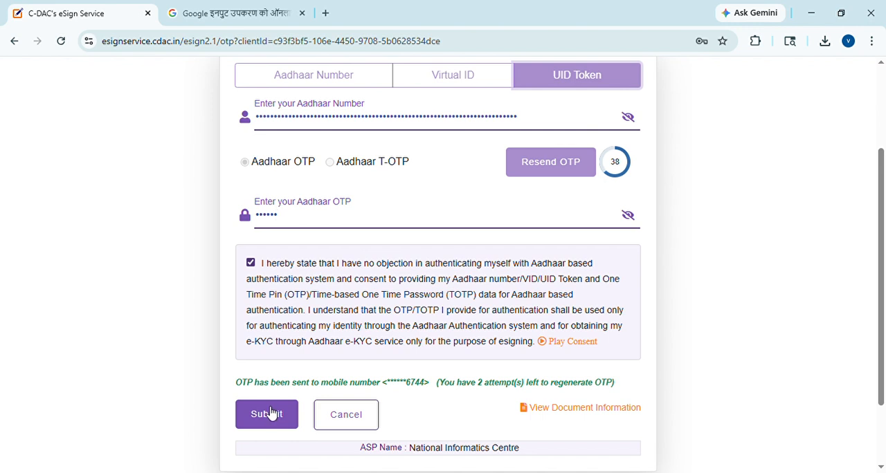
pyautogui.click(268, 411)
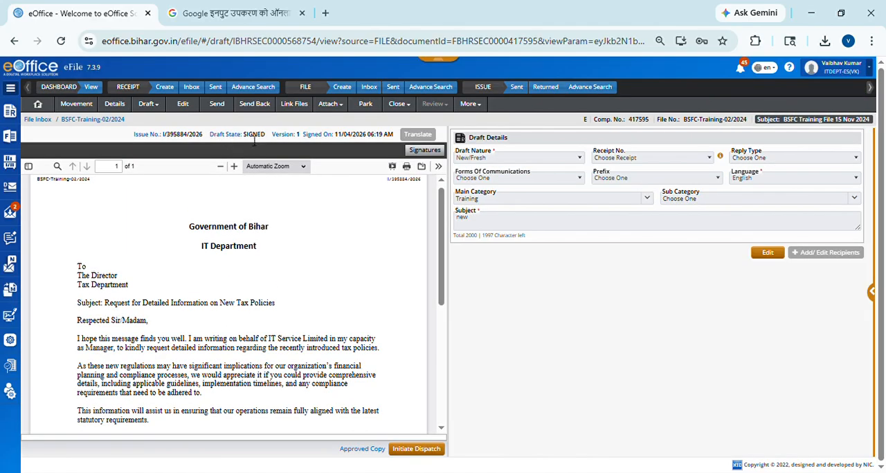
# Step: Check the signature placed on the signed letter and return to the file's noting view
pyautogui.scroll(-4, 254, 248)
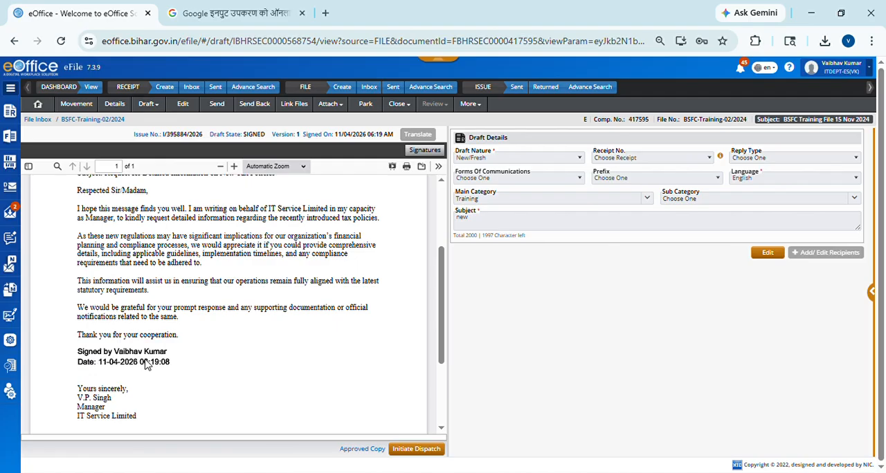
pyautogui.scroll(3, 283, 361)
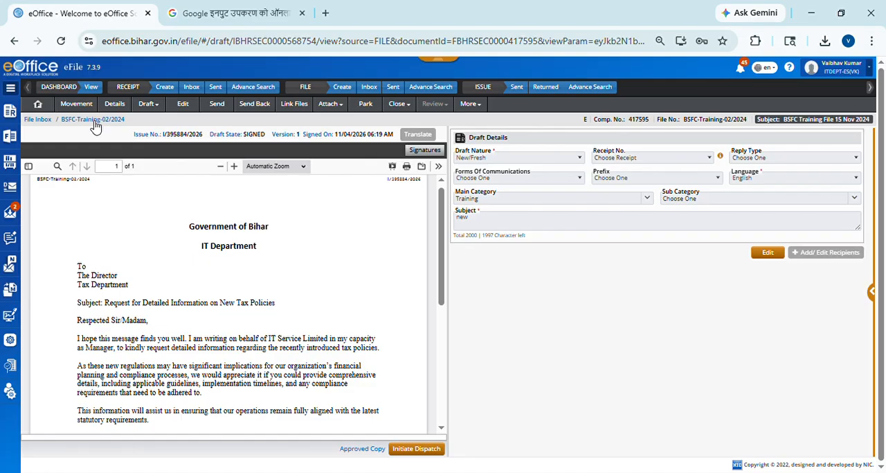
pyautogui.click(39, 104)
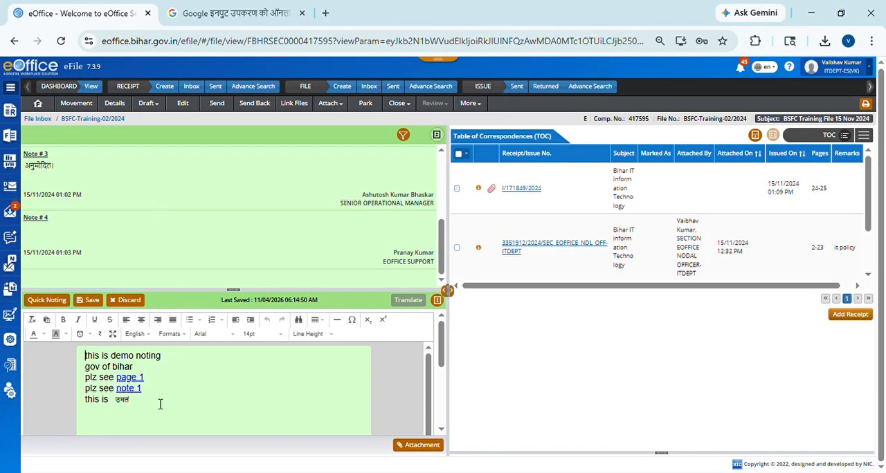
# Step: Delete the Hindi word after "this is" in the last line of the green note
pyautogui.click(159, 406)
pyautogui.press('BackSpace')
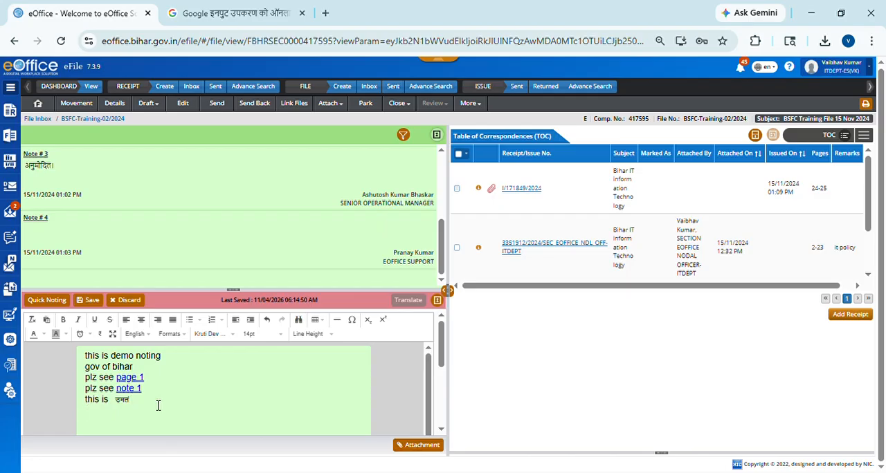
pyautogui.press('BackSpace')
pyautogui.press('BackSpace')
pyautogui.press('BackSpace')
pyautogui.press('BackSpace')
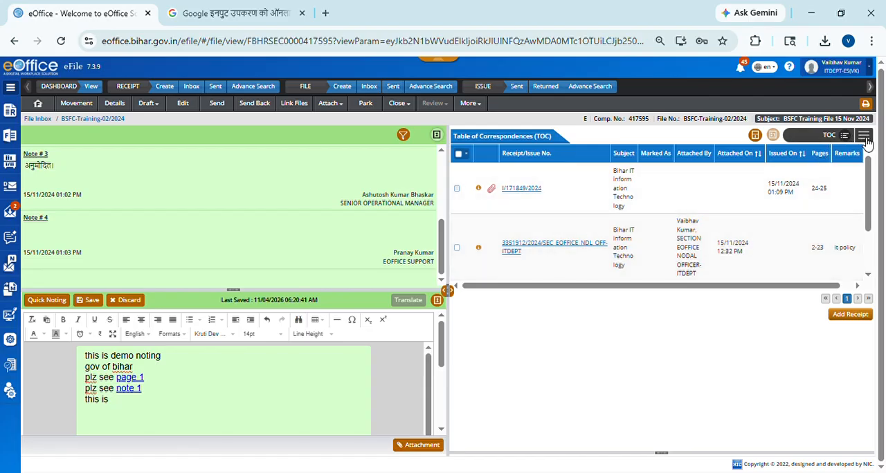
# Step: View all of the file's correspondence pages, switch to the draft document and look through the signed letter
pyautogui.click(865, 138)
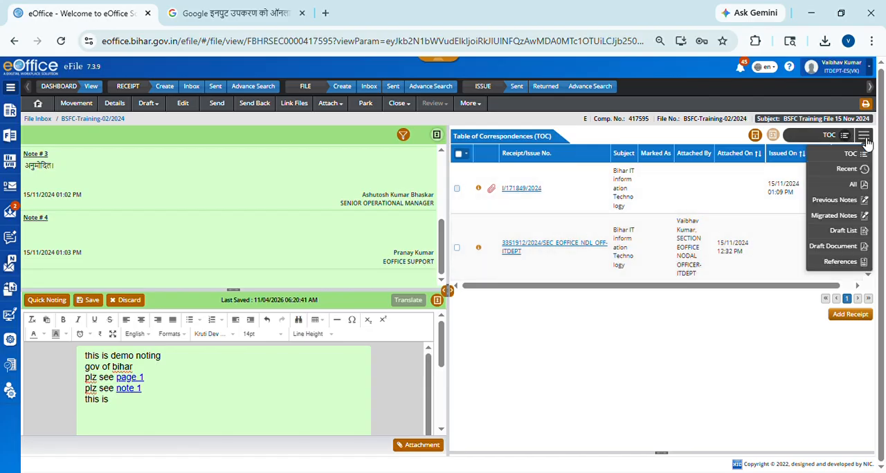
pyautogui.click(851, 185)
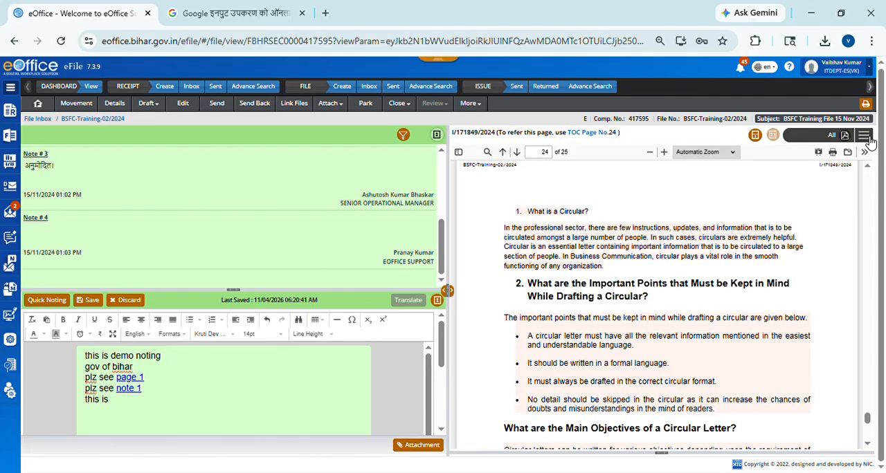
pyautogui.click(868, 138)
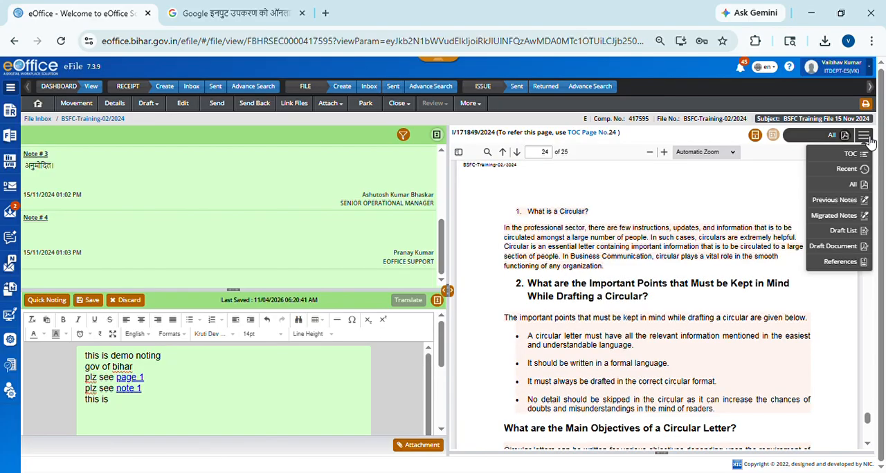
pyautogui.click(849, 248)
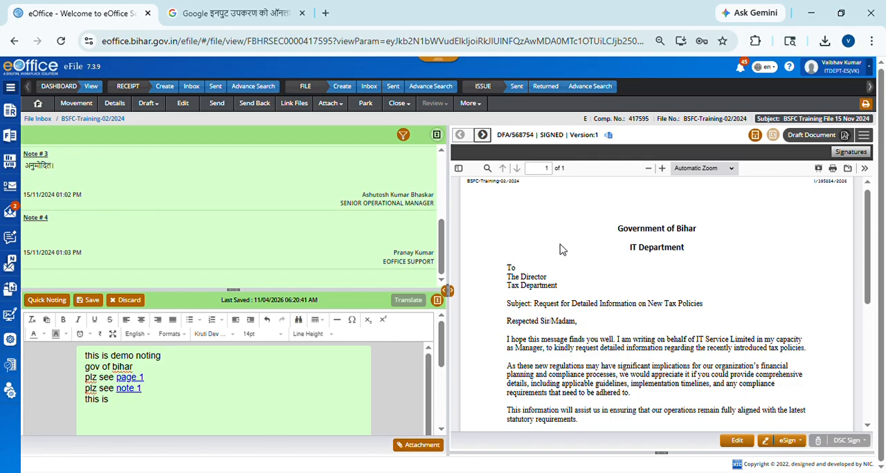
pyautogui.scroll(-5, 593, 283)
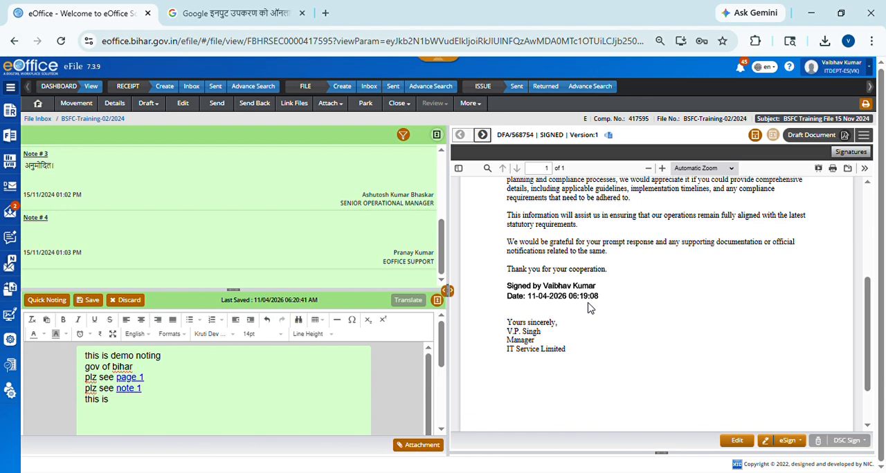
pyautogui.scroll(5, 589, 308)
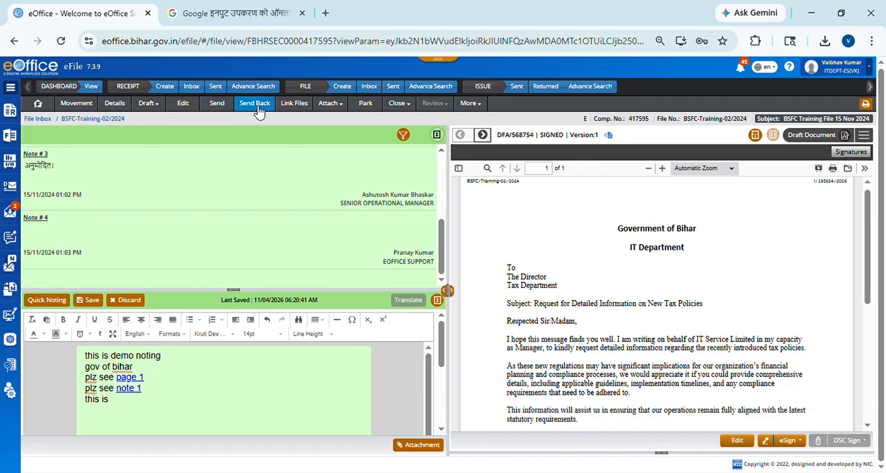
# Step: Start sending file BSFC-Training-02/2024 and choose the eOffice project engineer under the nodal officer as its recipient
pyautogui.click(216, 104)
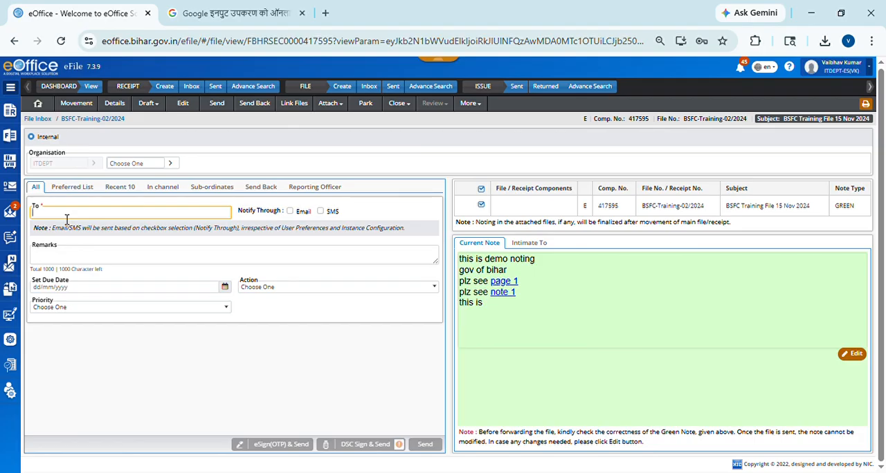
pyautogui.write('anand')
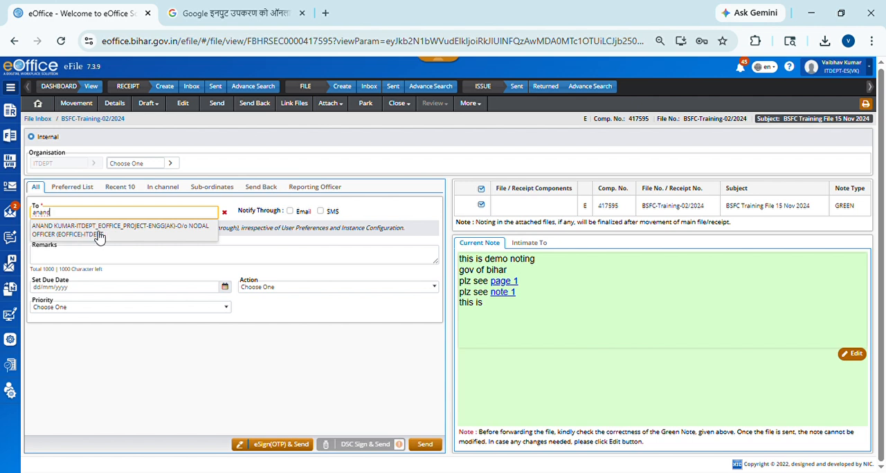
pyautogui.click(147, 231)
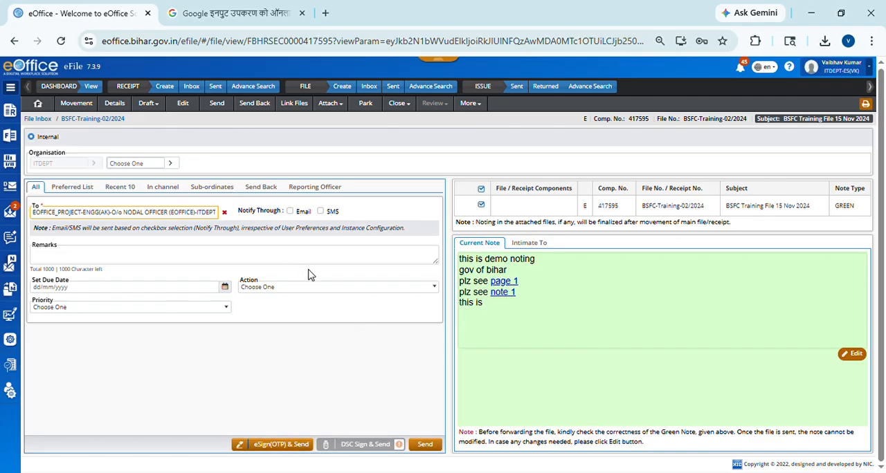
pyautogui.click(91, 262)
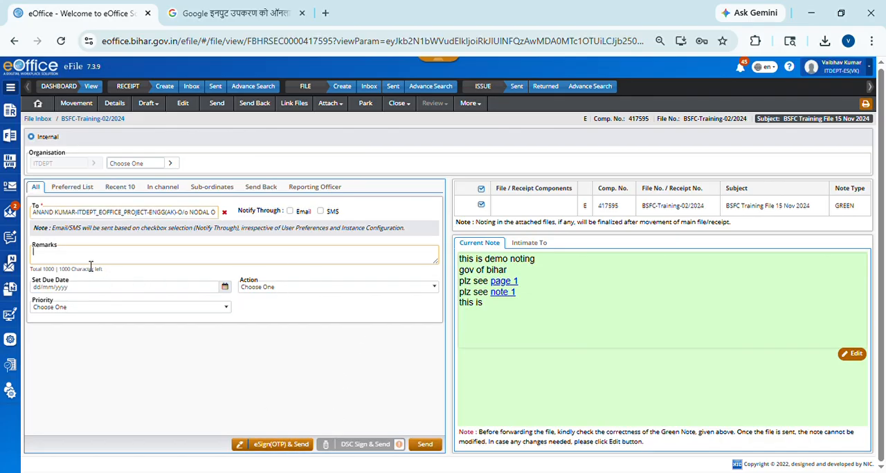
pyautogui.write('P')
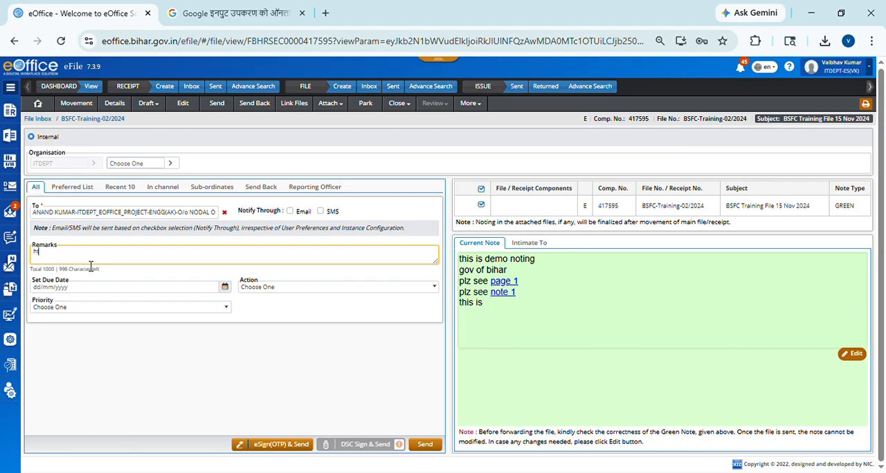
pyautogui.press('BackSpace')
pyautogui.click(279, 288)
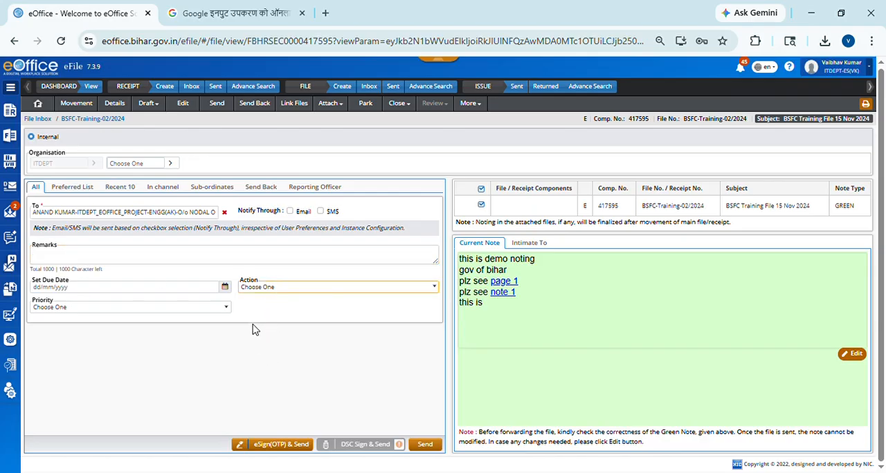
pyautogui.press('Down')
pyautogui.click(117, 315)
pyautogui.click(290, 307)
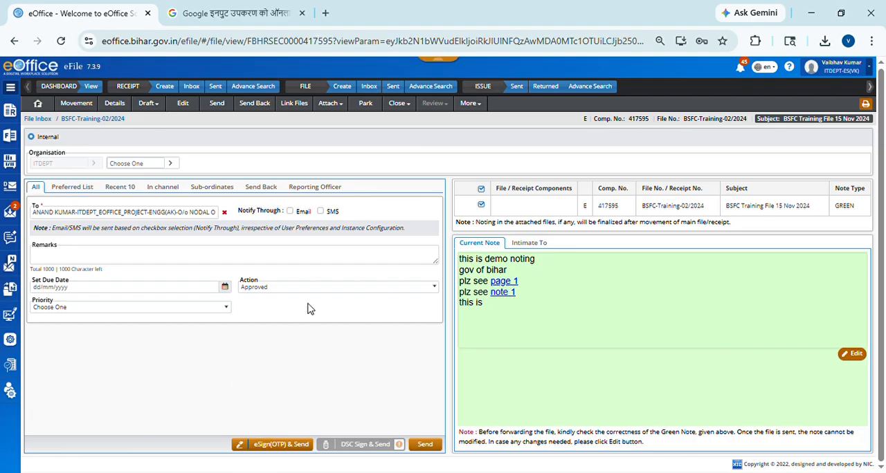
pyautogui.click(283, 290)
pyautogui.press('Up')
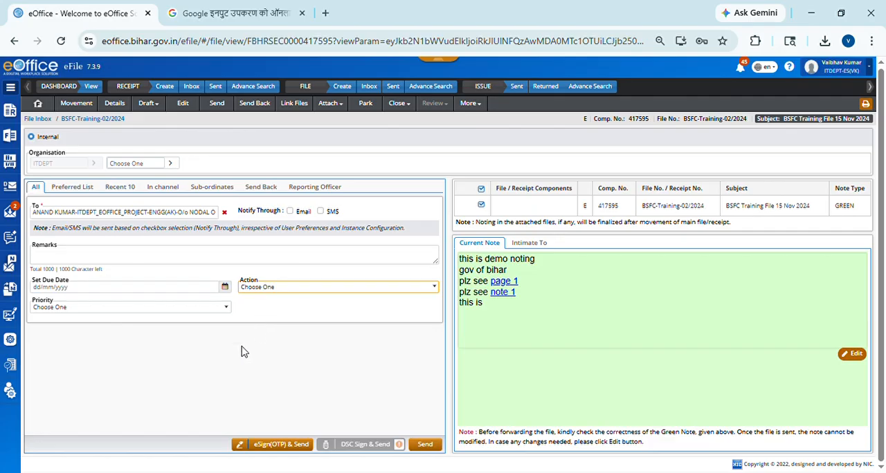
# Step: Start eSigning with OTP and sending the file, entering the last three Aadhaar digits and accepting the authentication consent
pyautogui.click(272, 448)
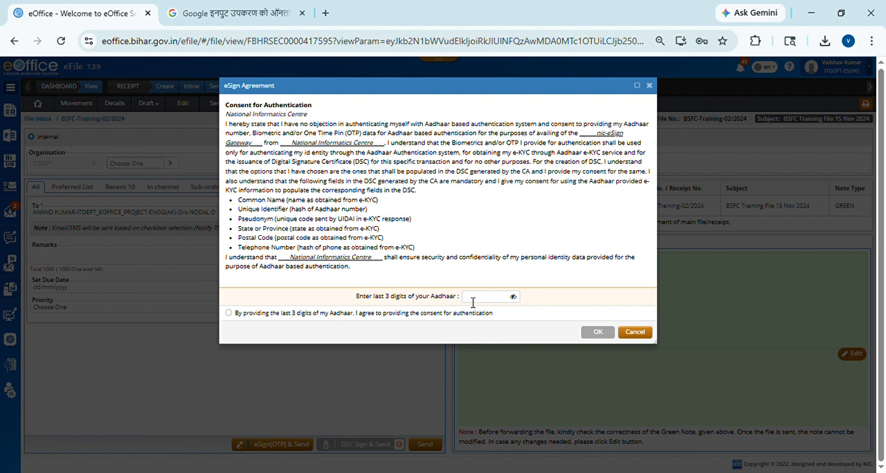
pyautogui.click(477, 301)
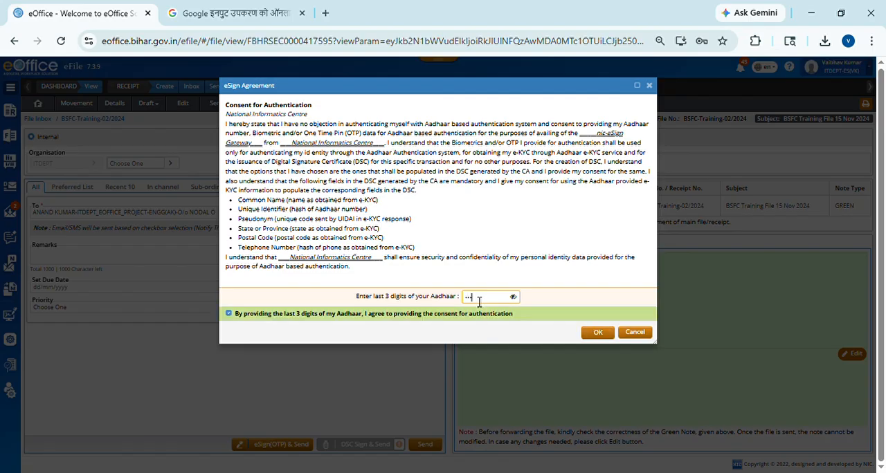
pyautogui.click(600, 333)
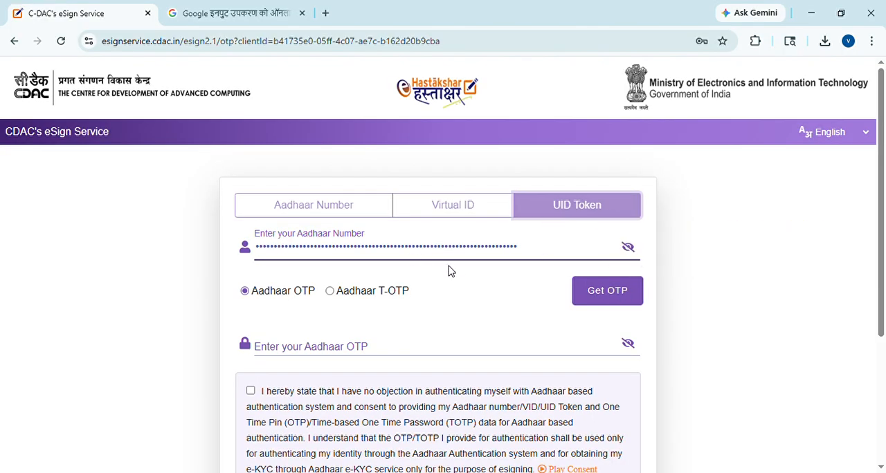
# Step: Request the Aadhaar OTP for the file's eSign, enter the verification code, agree to the consent and submit it
pyautogui.click(591, 296)
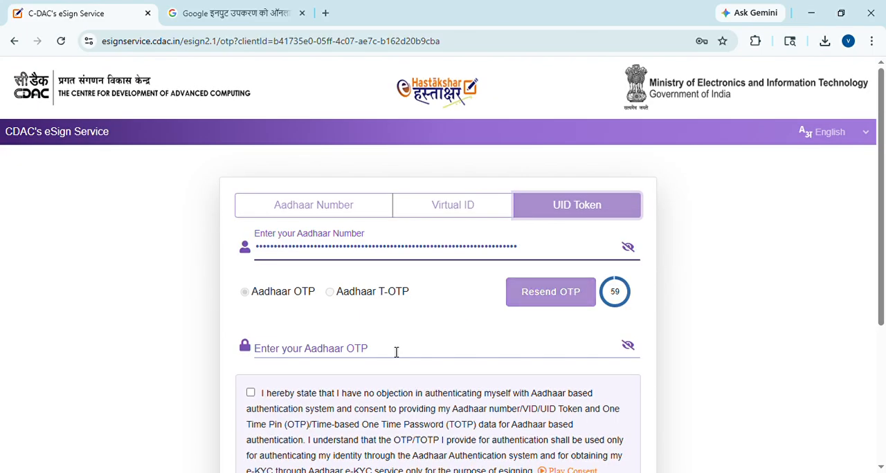
pyautogui.click(396, 352)
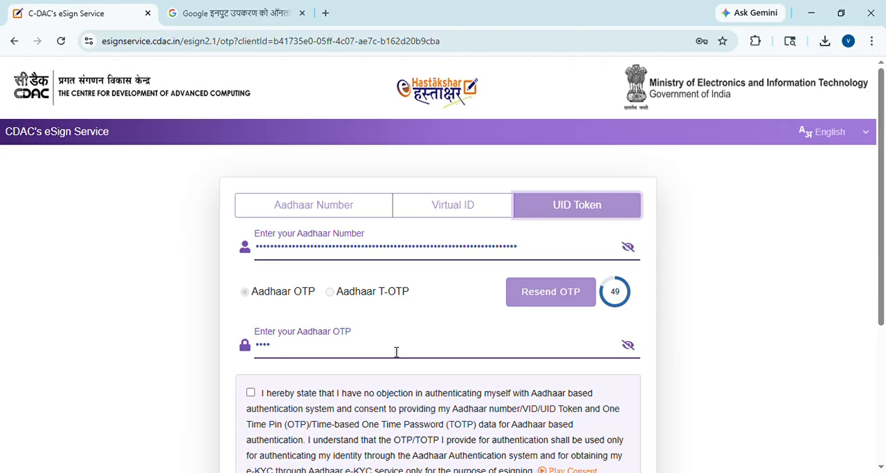
pyautogui.write('••')
pyautogui.scroll(-2, 400, 356)
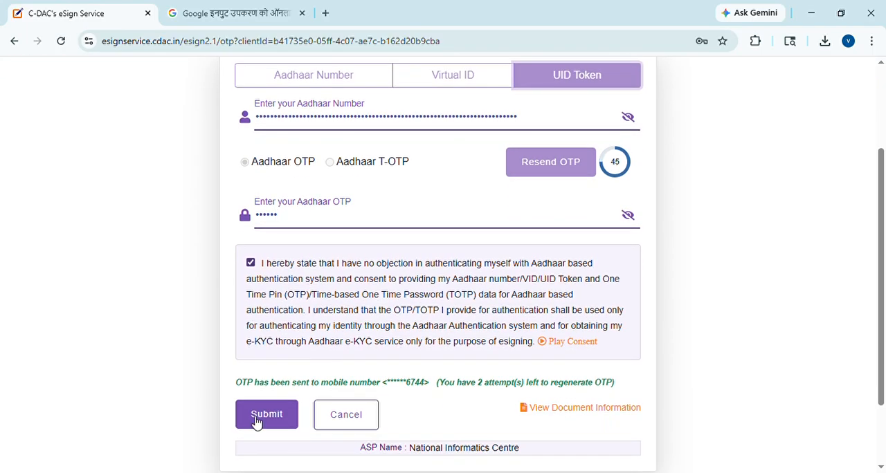
pyautogui.click(256, 420)
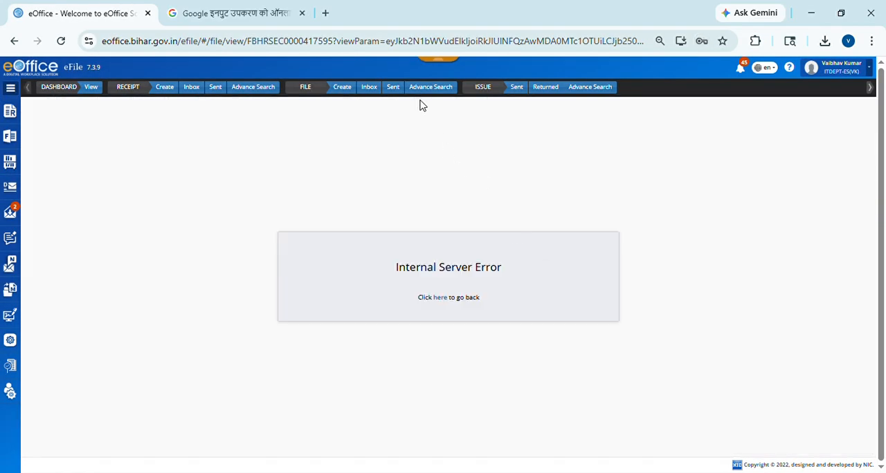
# Step: Check the sent files and the file inbox, view the training file listed second in the inbox and return to the sent files
pyautogui.click(393, 87)
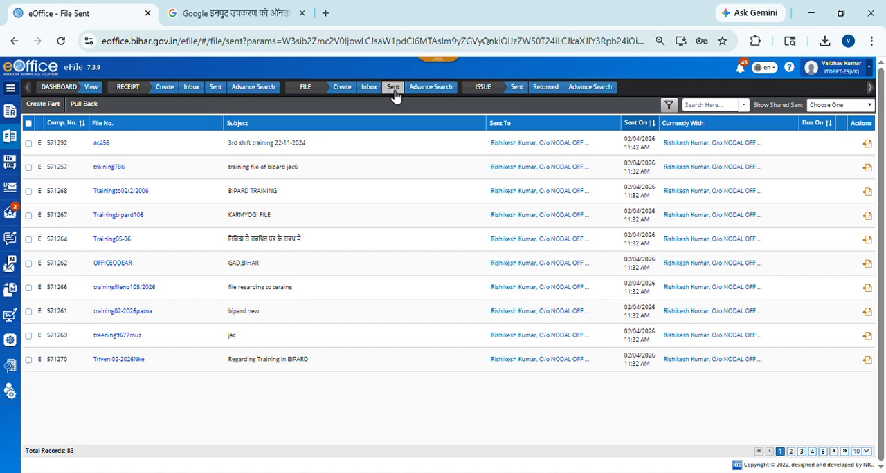
pyautogui.click(393, 91)
pyautogui.click(369, 88)
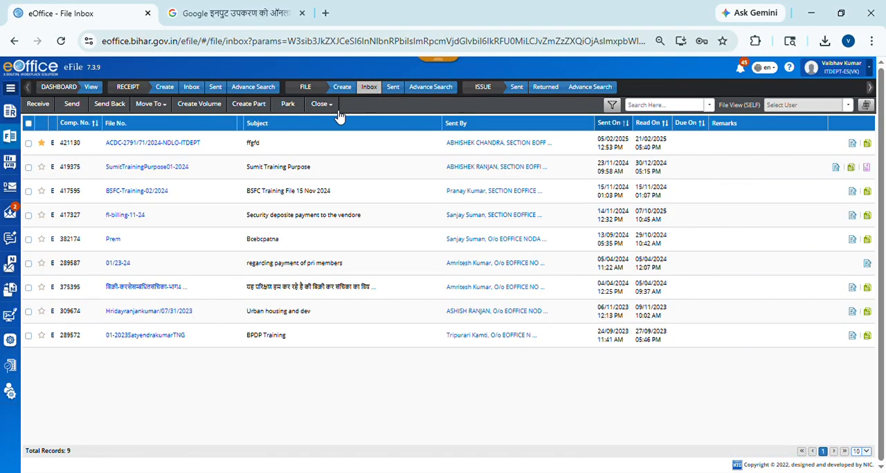
pyautogui.click(129, 167)
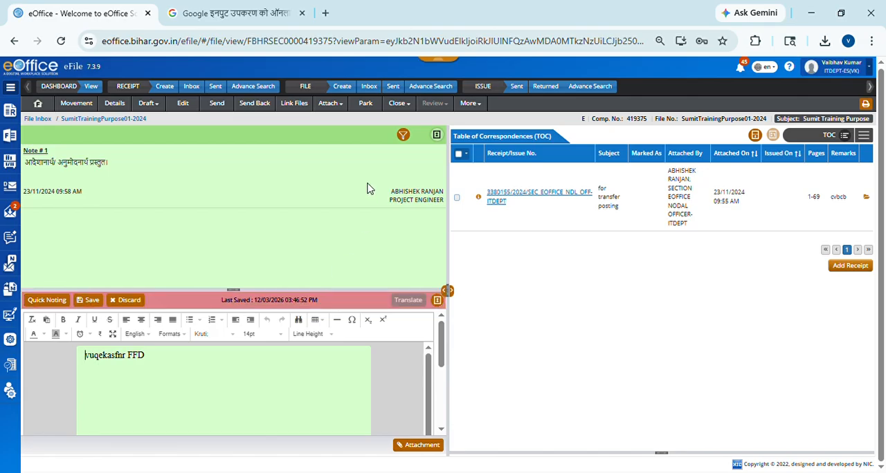
pyautogui.click(393, 87)
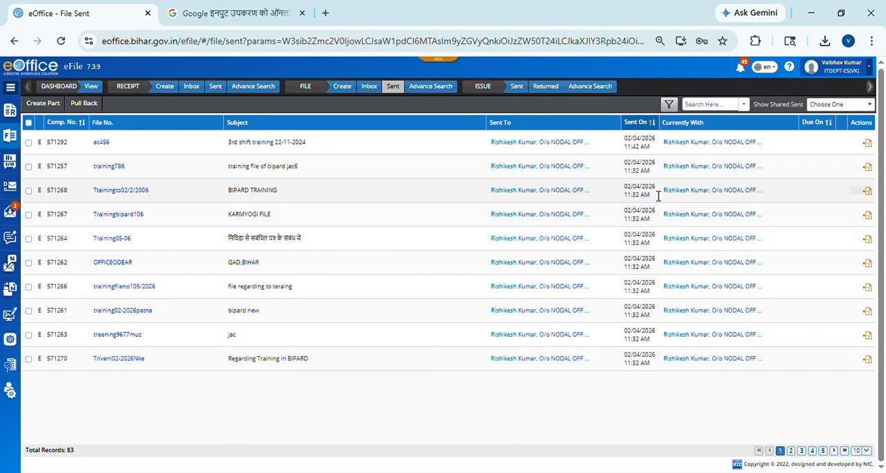